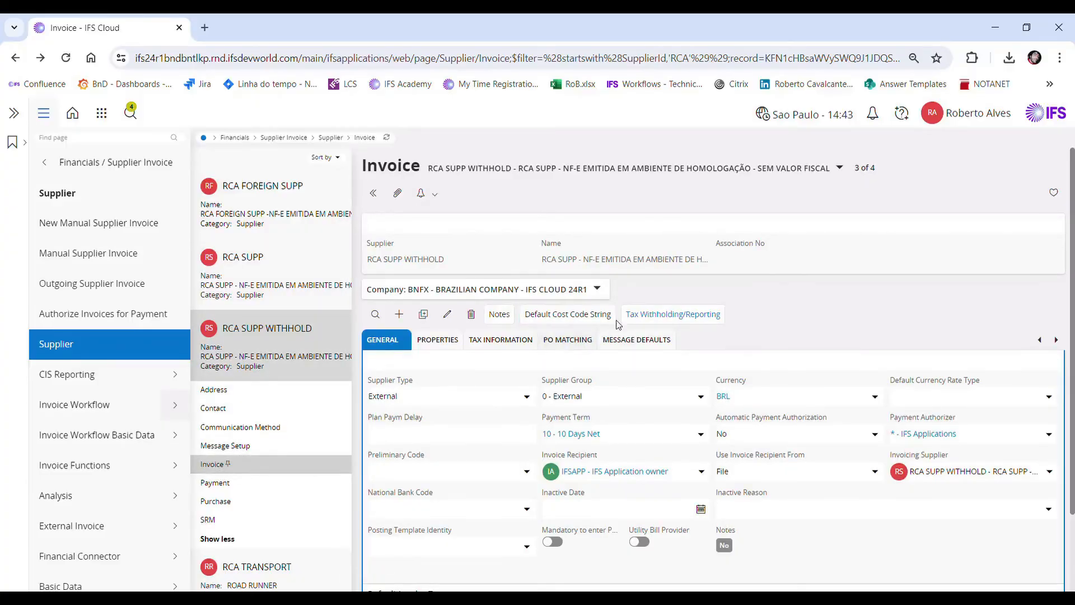
# Step: Examine the tax withholding/reporting setup and the PO matching settings of supplier RCA SUPP WITHHOLD
pyautogui.click(653, 323)
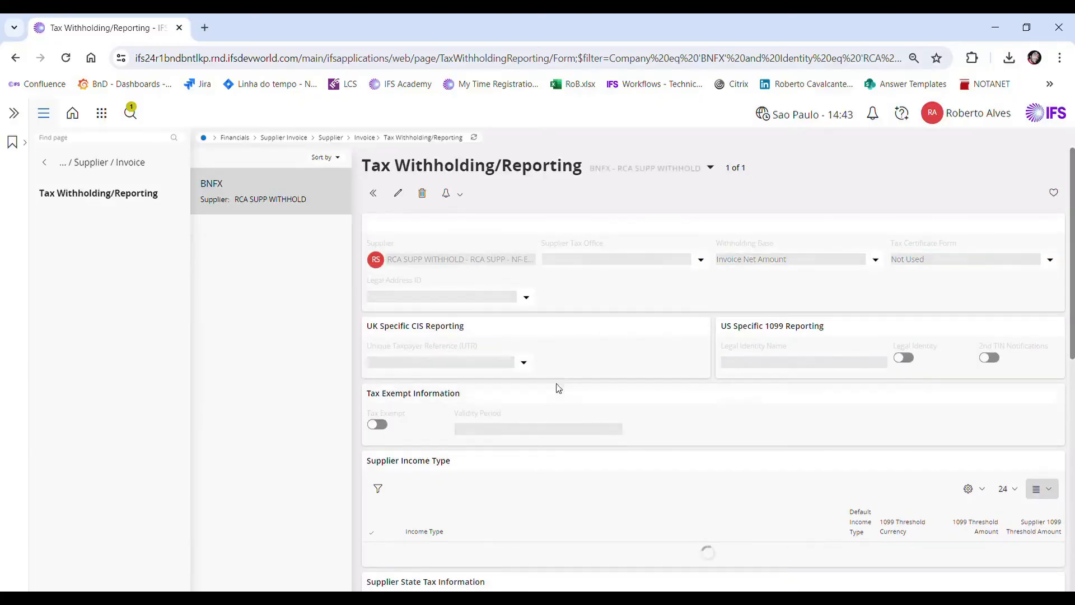
pyautogui.scroll(-1, 408, 567)
pyautogui.scroll(-1, 409, 566)
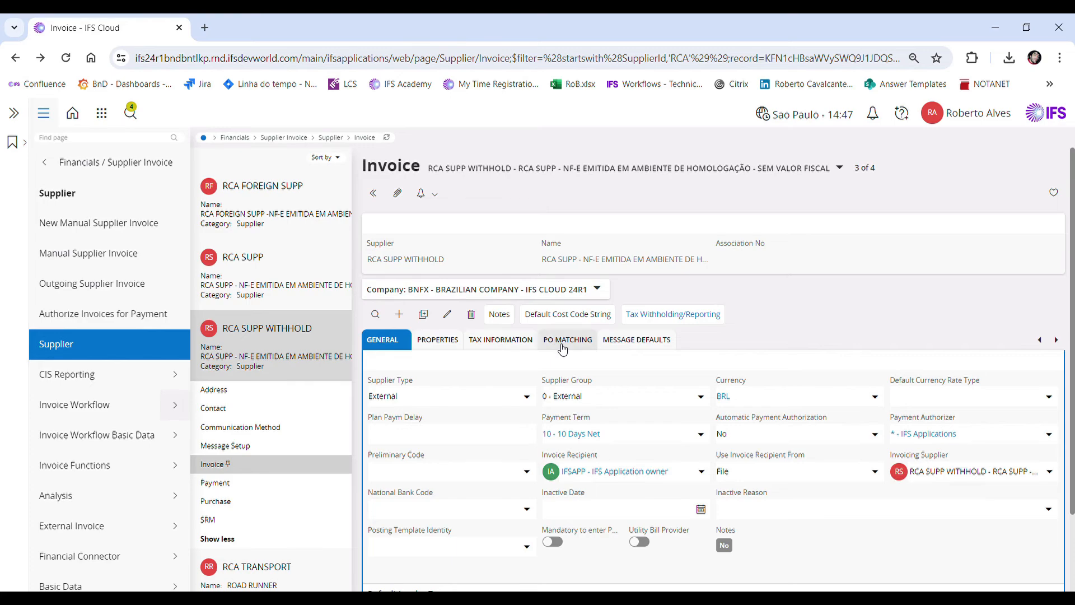
pyautogui.click(563, 348)
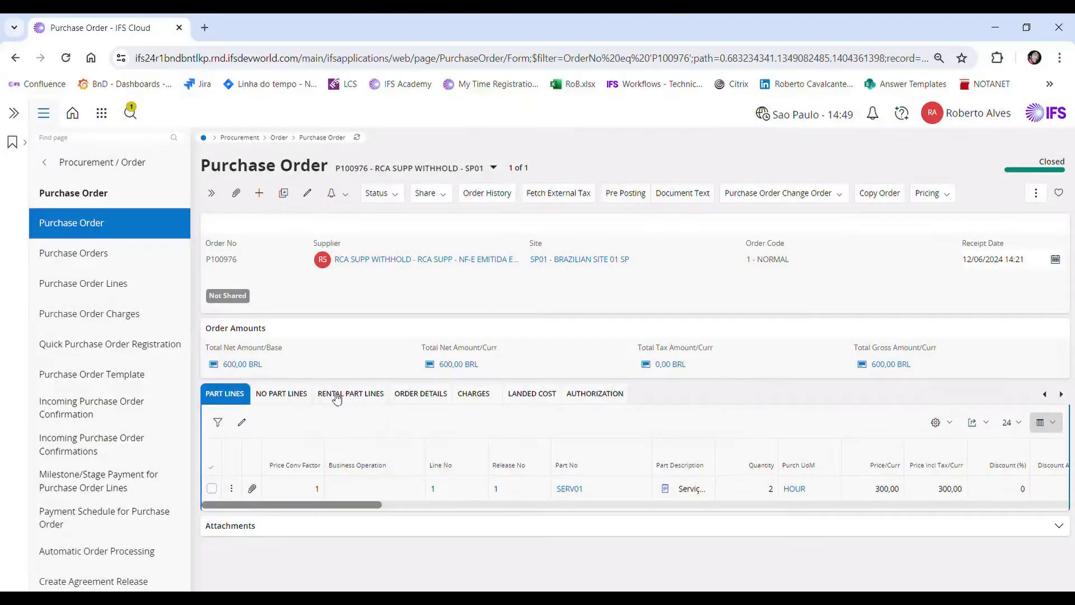
# Step: Create and save a new purchase order for supplier RCA SUPP WITHHOLD, reviewing its Brazilian business transaction
pyautogui.click(258, 193)
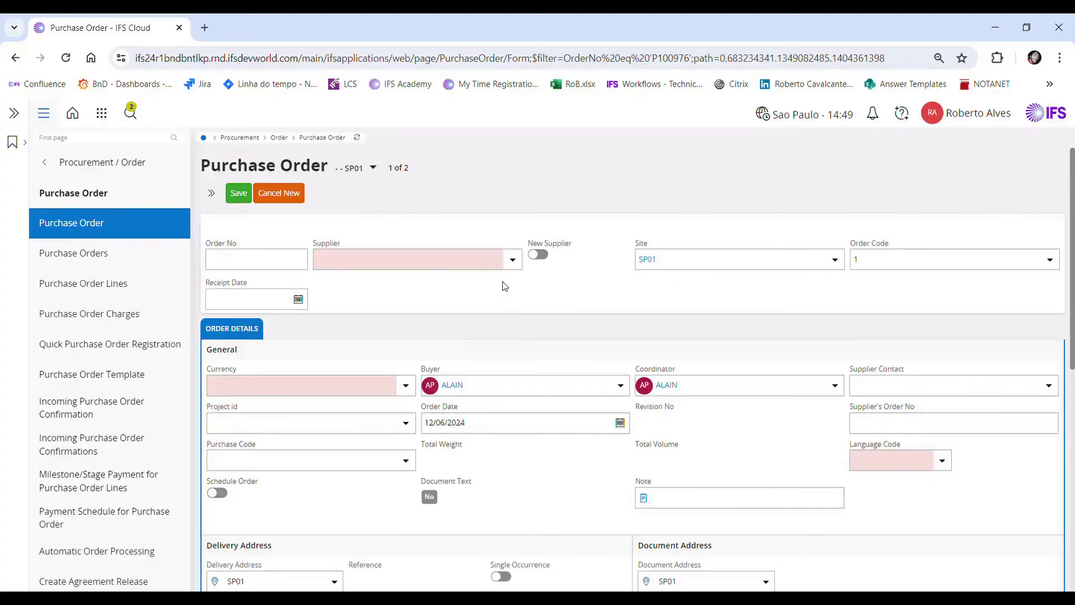
pyautogui.click(516, 263)
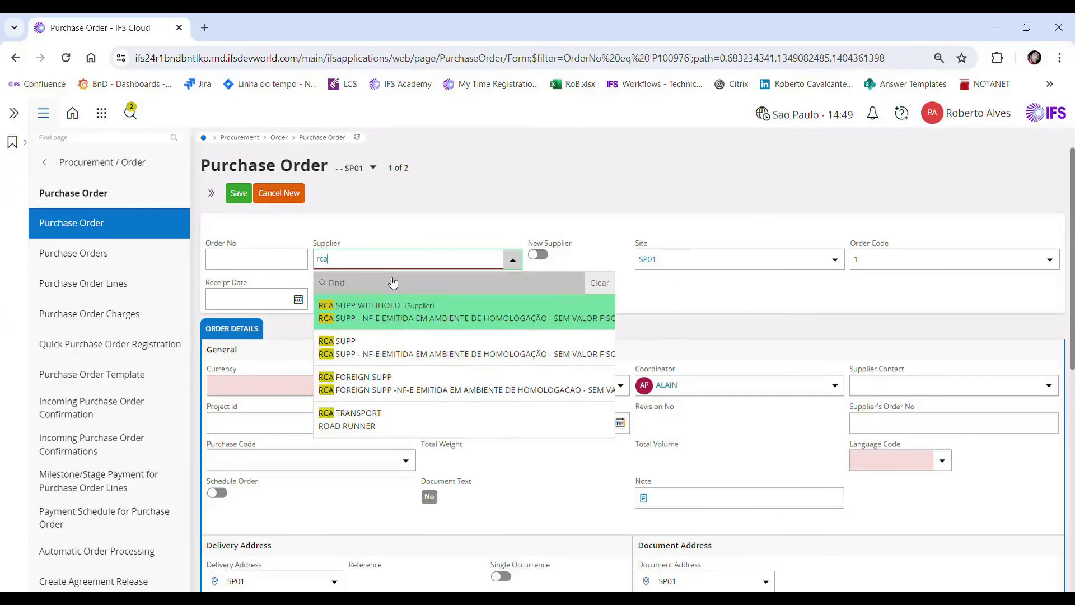
pyautogui.click(408, 314)
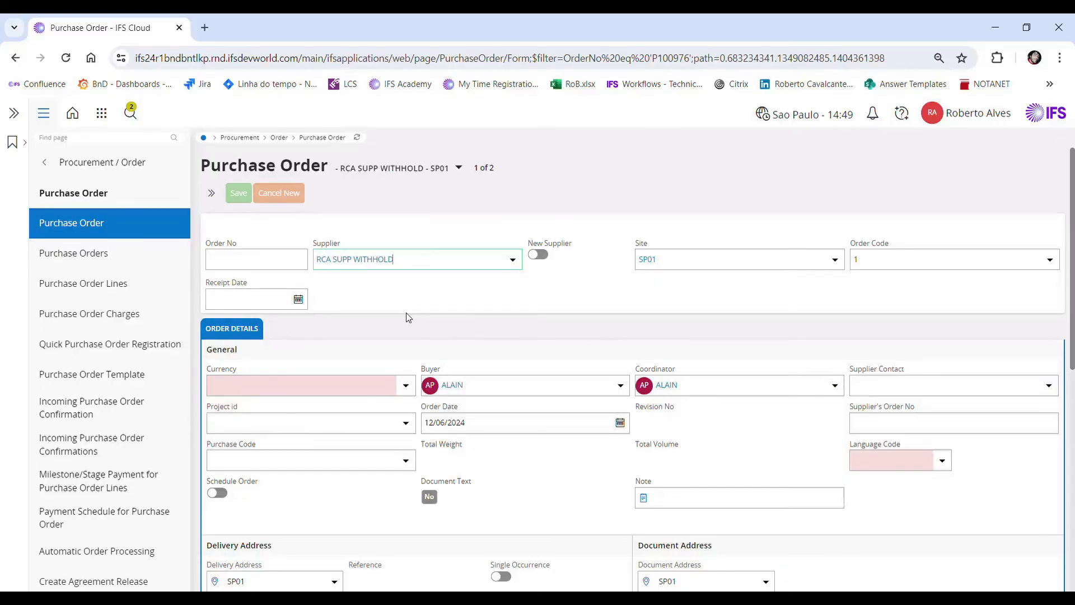
pyautogui.scroll(-6, 468, 344)
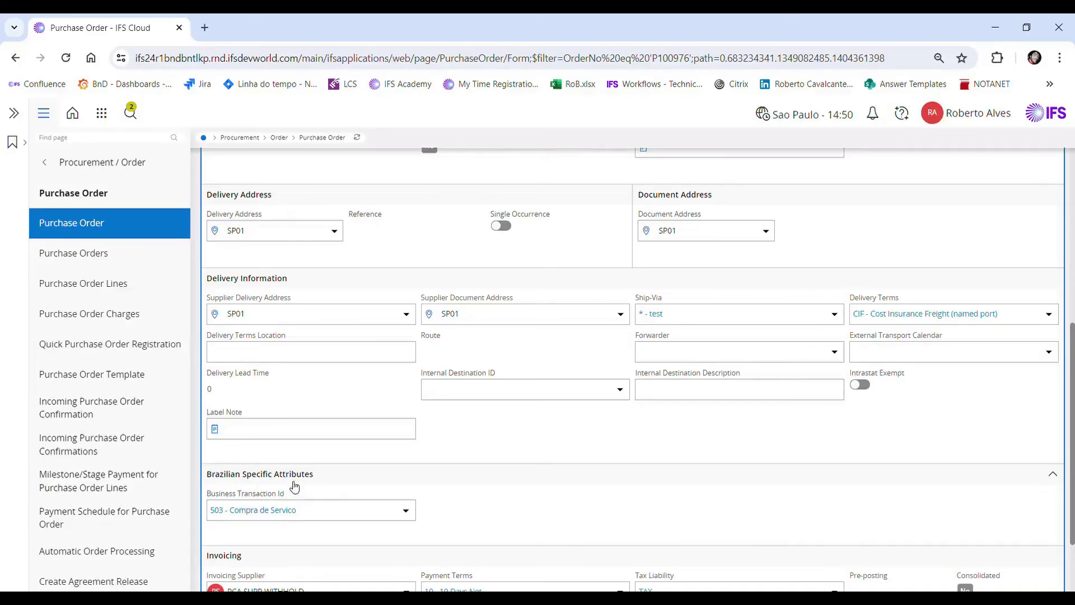
pyautogui.scroll(6, 502, 468)
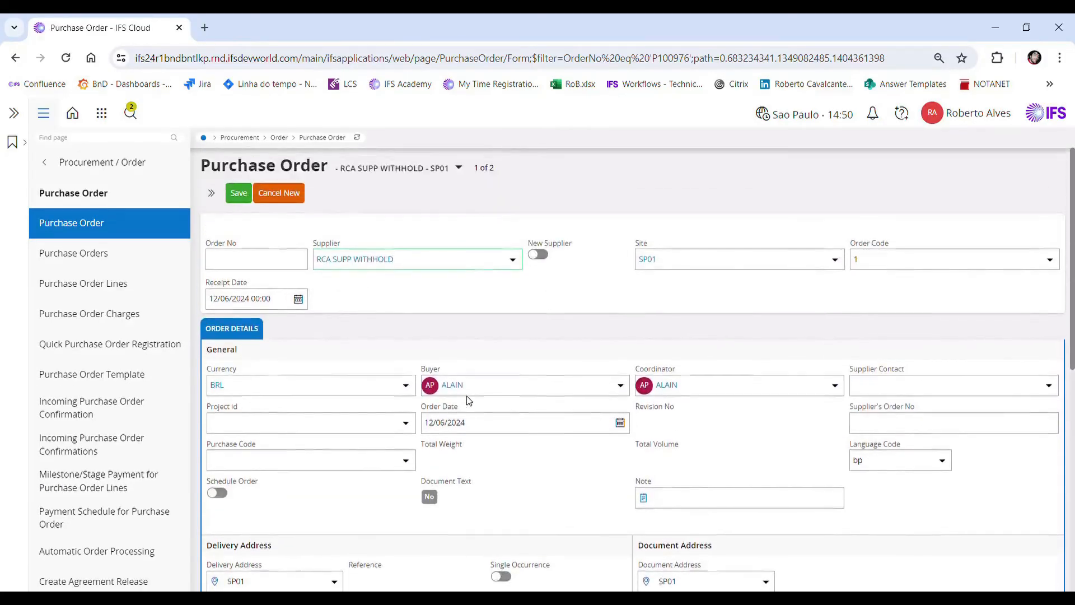
pyautogui.click(240, 193)
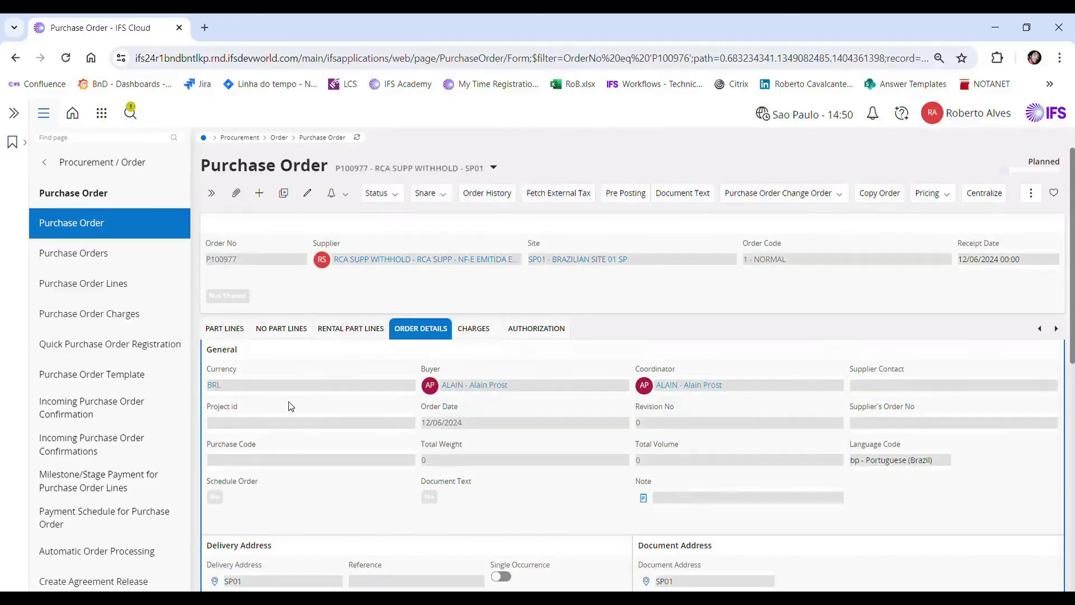
# Step: Add a part line for SERV01 with quantity 2 to the purchase order and save it
pyautogui.click(229, 331)
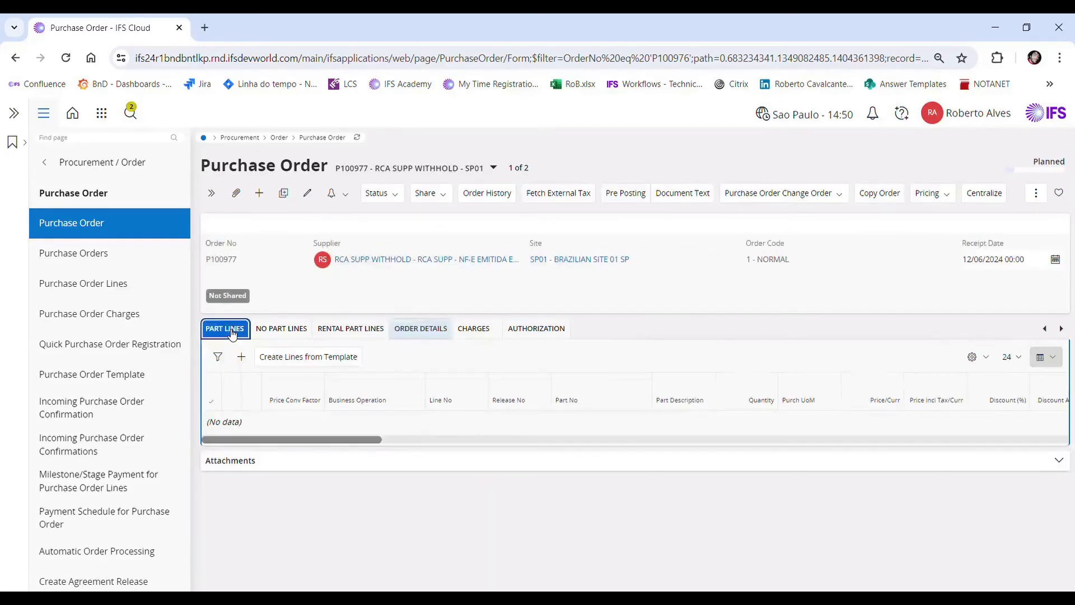
pyautogui.click(245, 360)
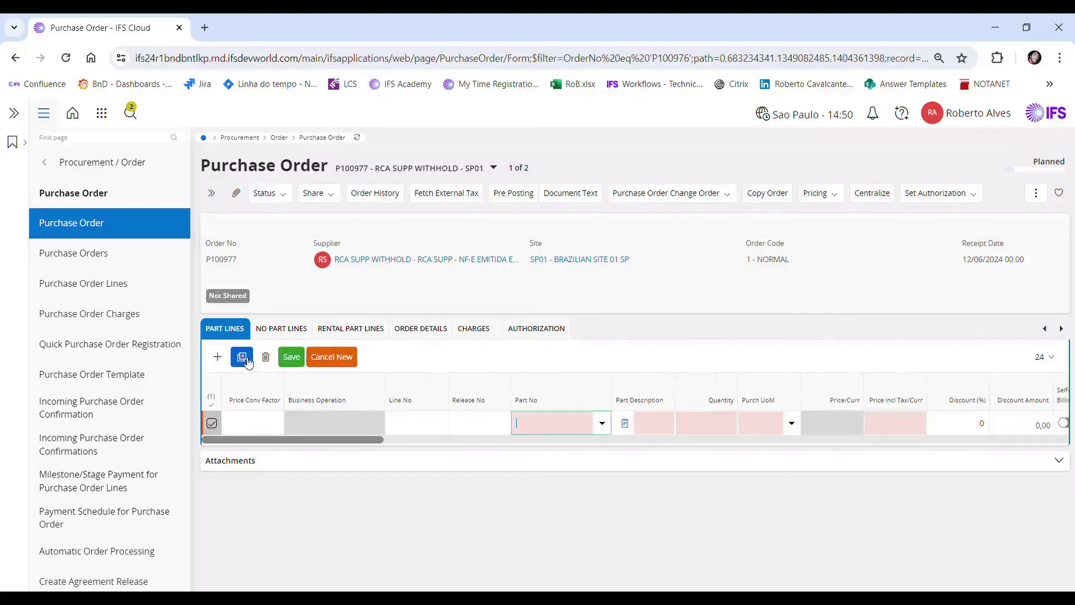
pyautogui.click(605, 427)
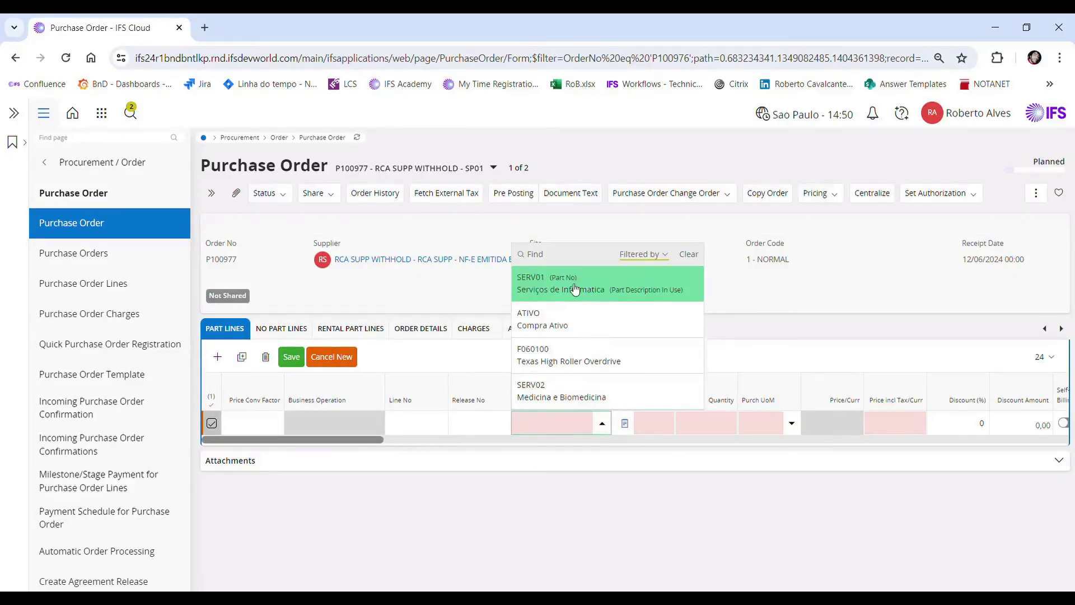
pyautogui.click(575, 289)
pyautogui.click(710, 436)
pyautogui.write('2')
pyautogui.press('Tab')
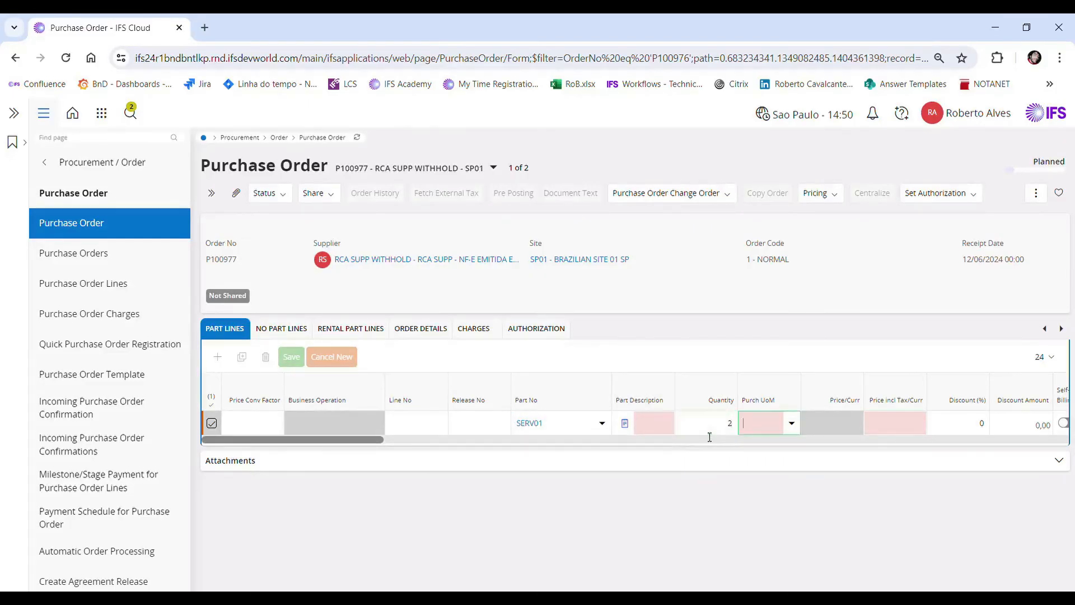
pyautogui.click(290, 363)
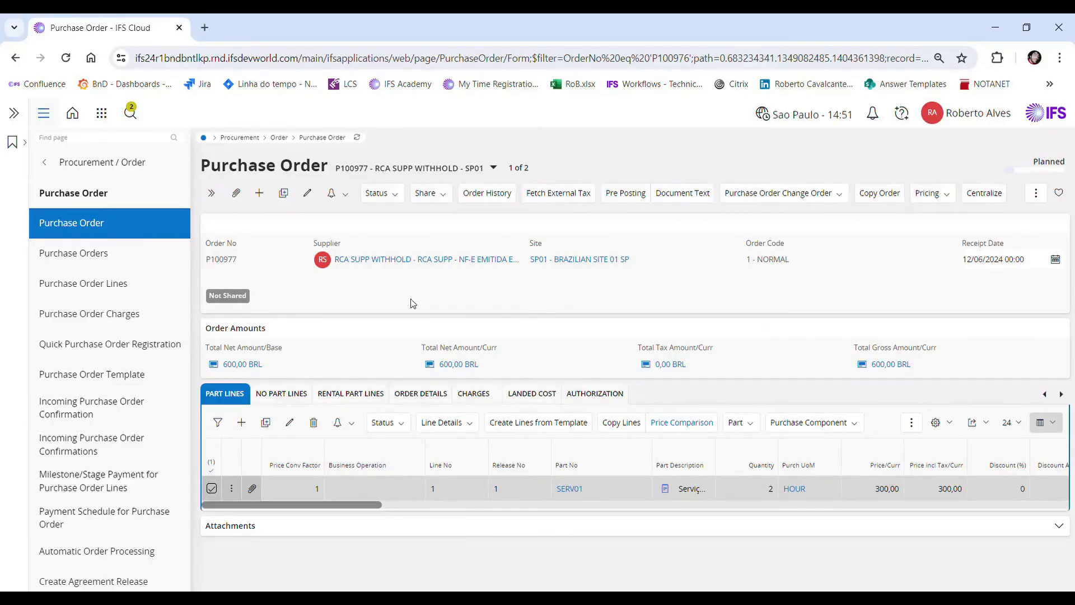
# Step: Confirm the purchase order through its status change
pyautogui.click(382, 200)
pyautogui.click(392, 233)
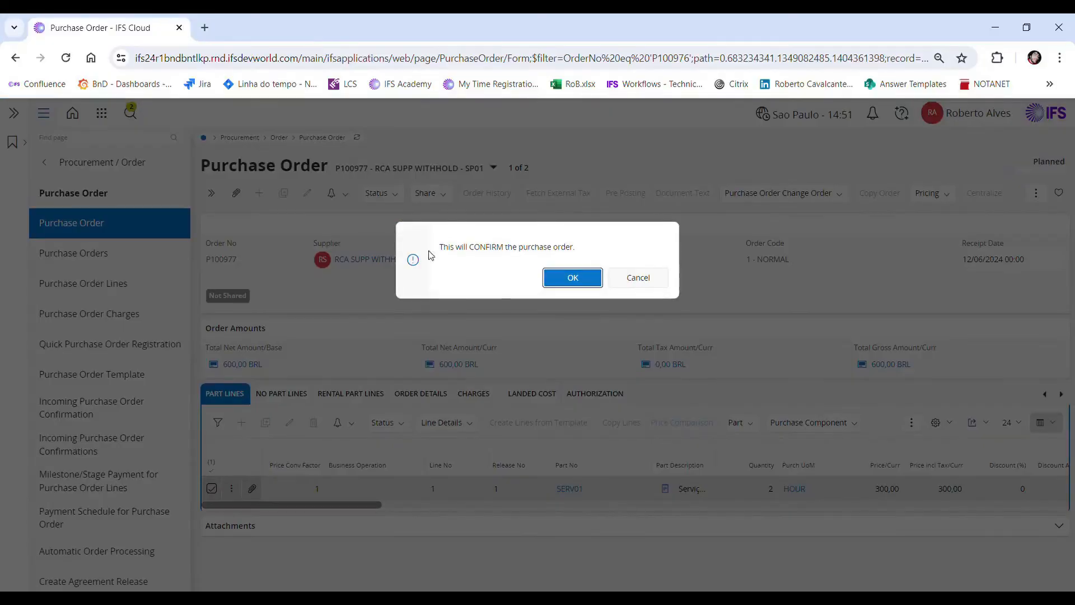
pyautogui.click(567, 280)
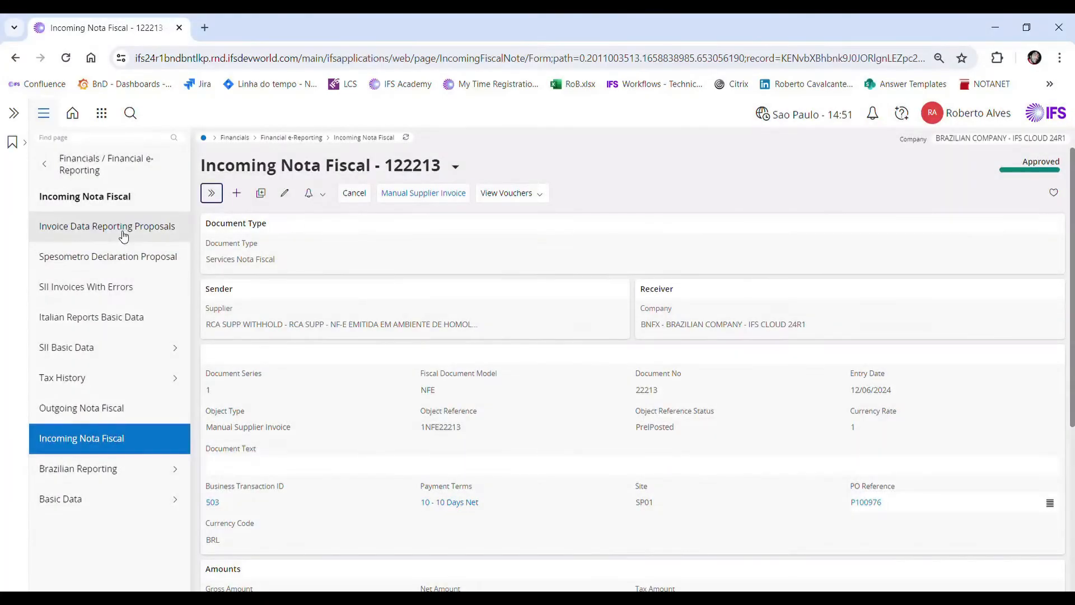
# Step: Start a new incoming nota fiscal of type Services Nota Fiscal and paste the new purchase order's number as PO reference
pyautogui.click(235, 197)
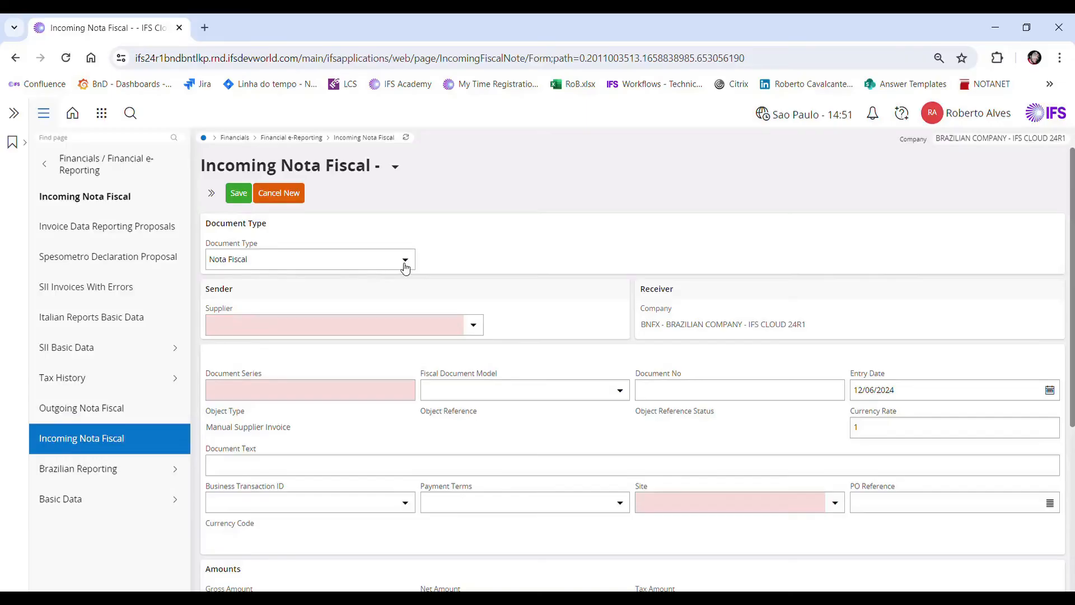
pyautogui.click(405, 266)
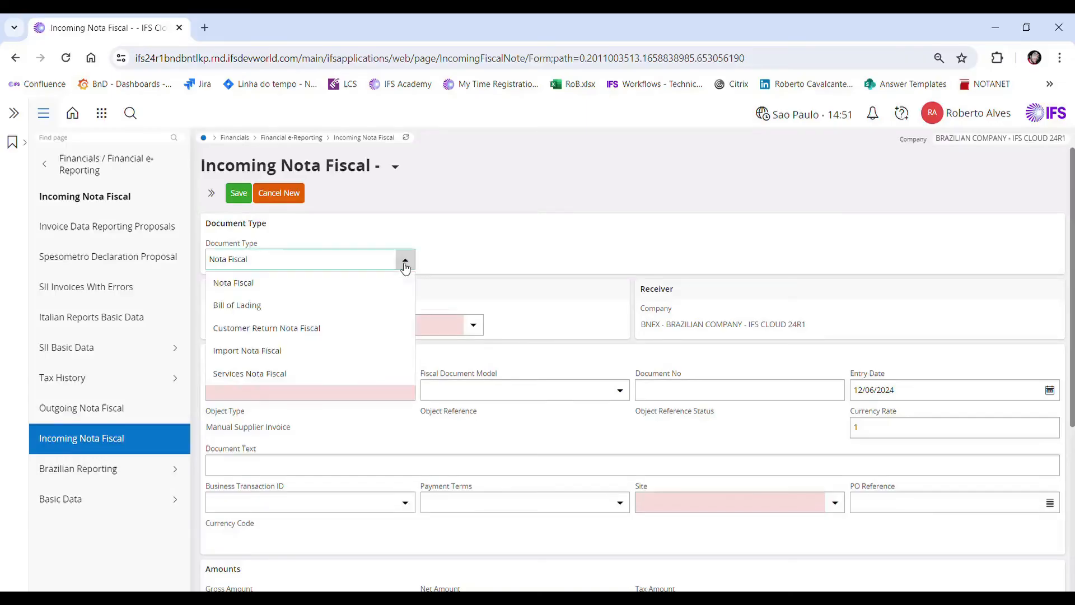
pyautogui.click(261, 374)
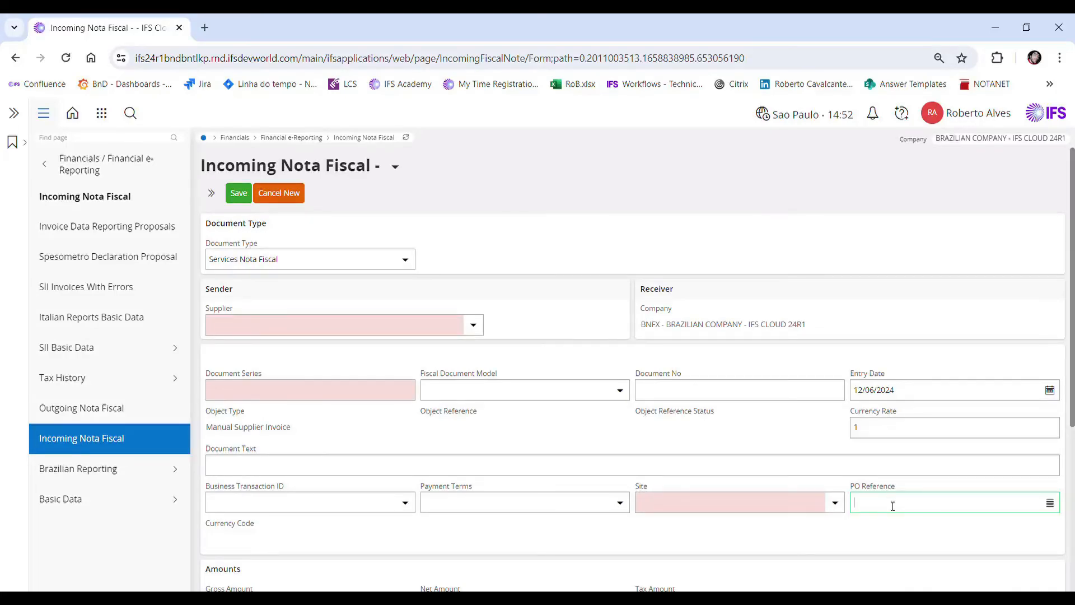
pyautogui.write('P100977')
pyautogui.click(469, 392)
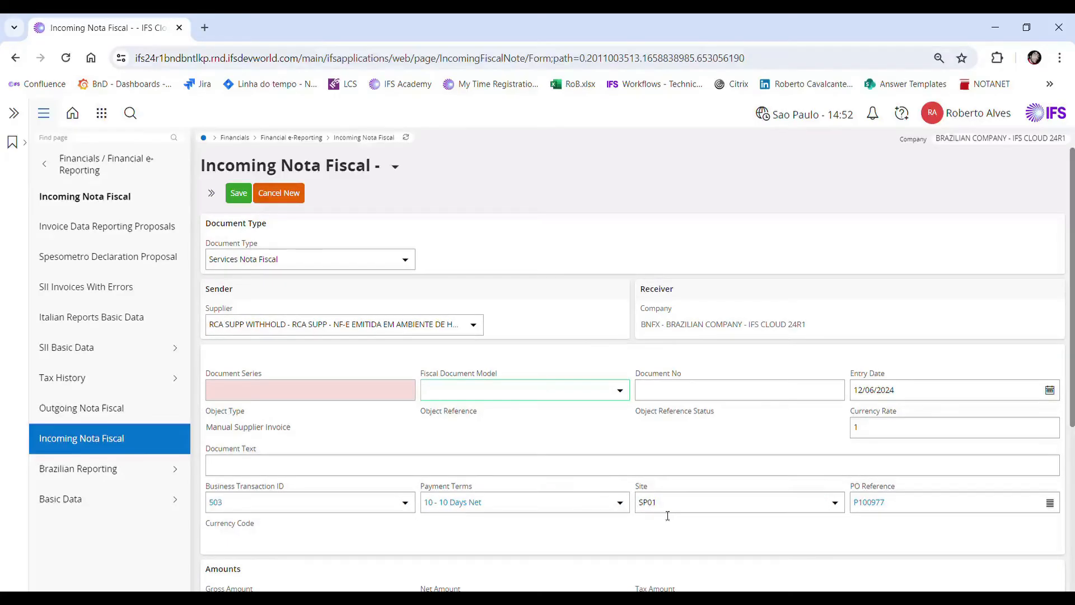
# Step: Set document series 1, fiscal document model NFE and document number 122252, and save the nota fiscal
pyautogui.click(273, 390)
pyautogui.write('1')
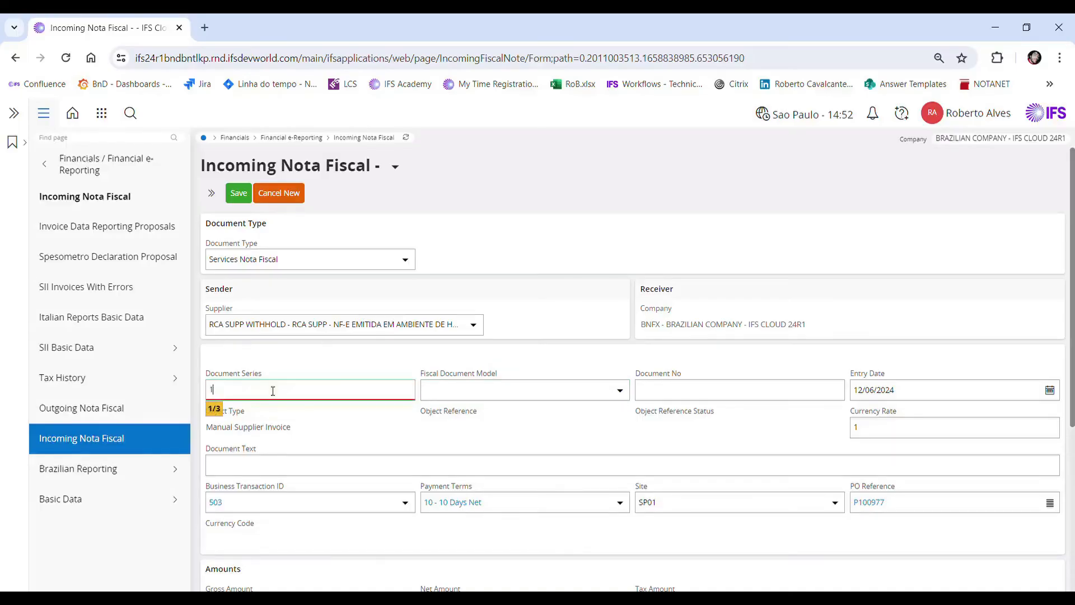
pyautogui.press('Tab')
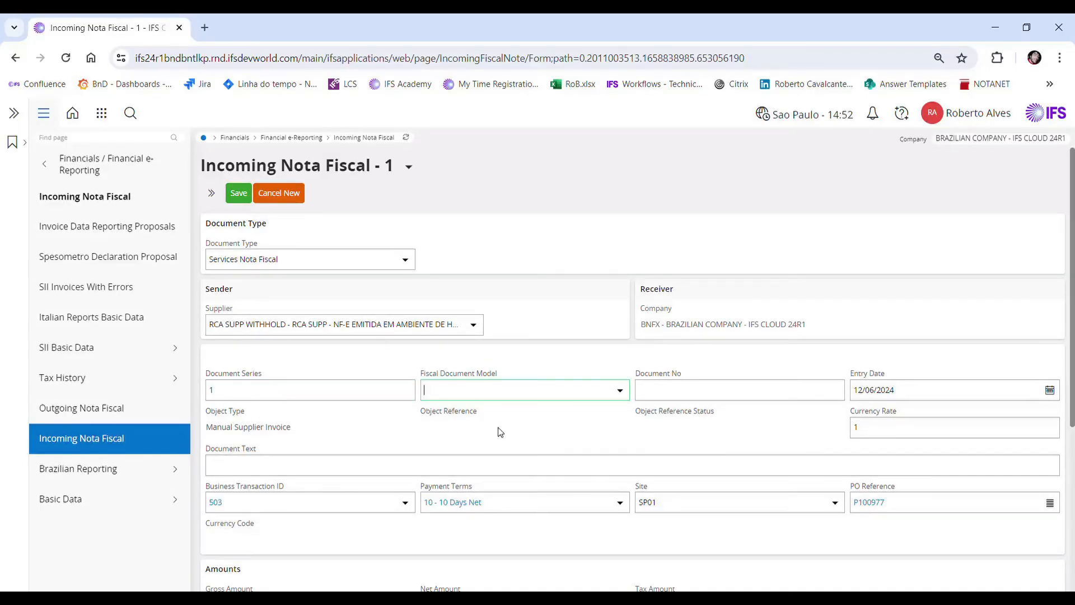
pyautogui.click(620, 390)
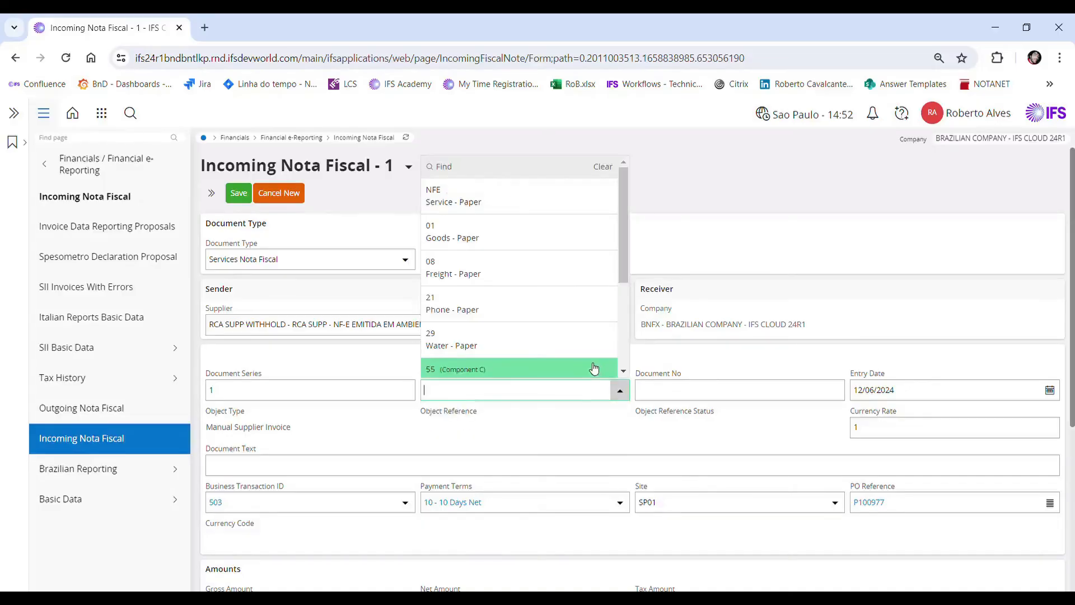
pyautogui.click(547, 201)
pyautogui.click(677, 399)
pyautogui.write('122252')
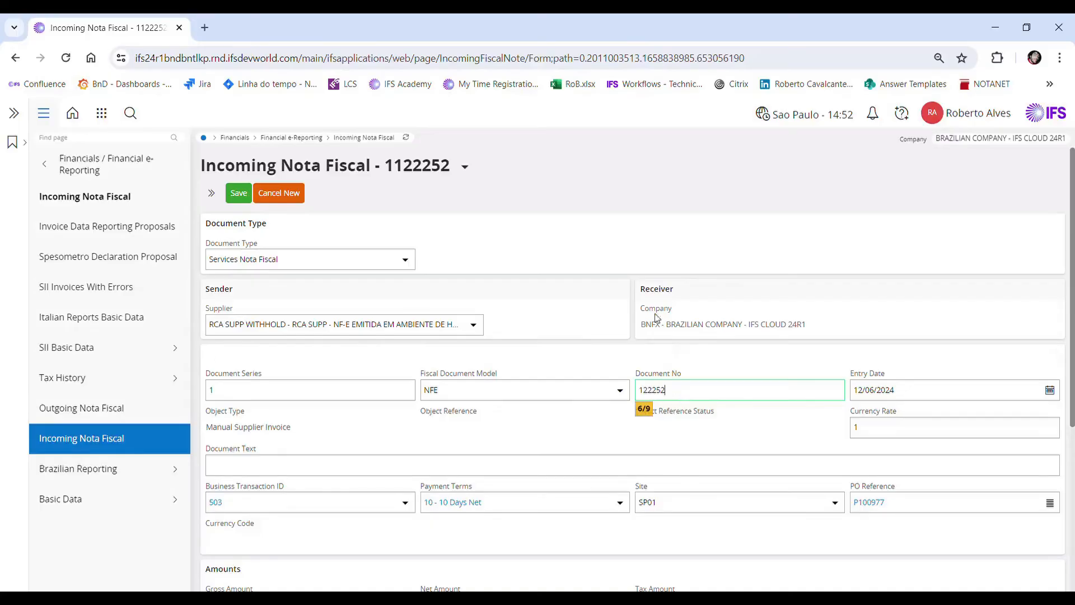
pyautogui.click(237, 193)
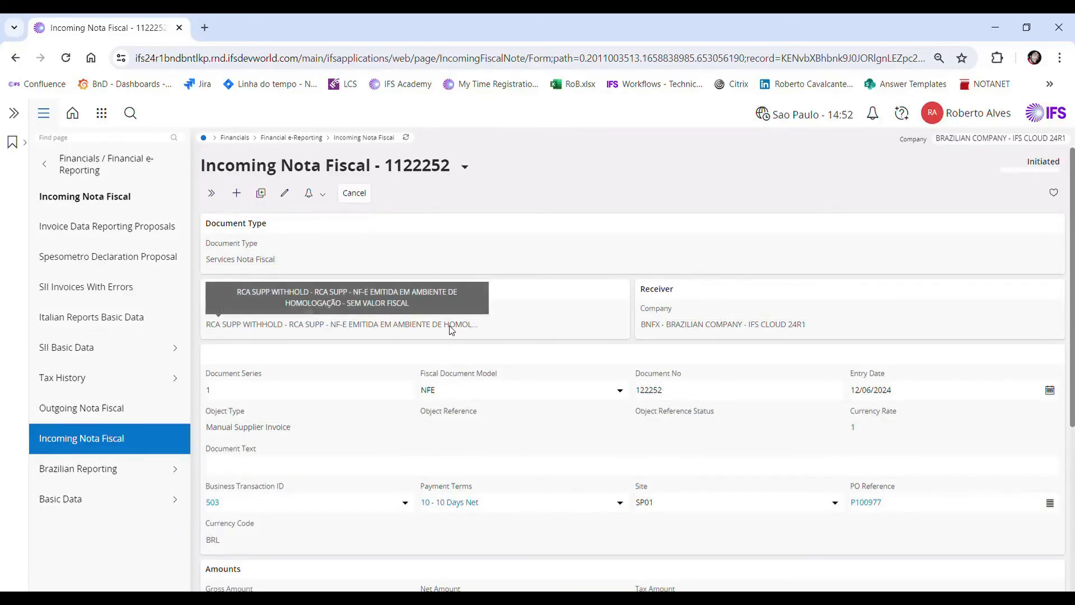
# Step: Copy the unreceived PO lines and charges into the nota fiscal's lines
pyautogui.scroll(-3, 451, 329)
pyautogui.scroll(-2, 451, 329)
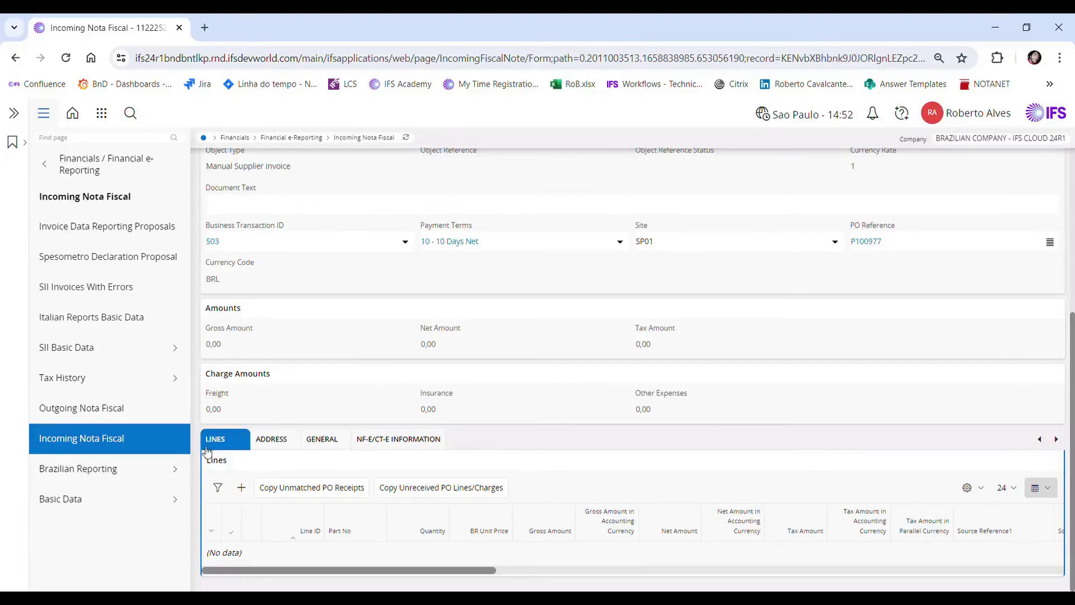
pyautogui.click(434, 492)
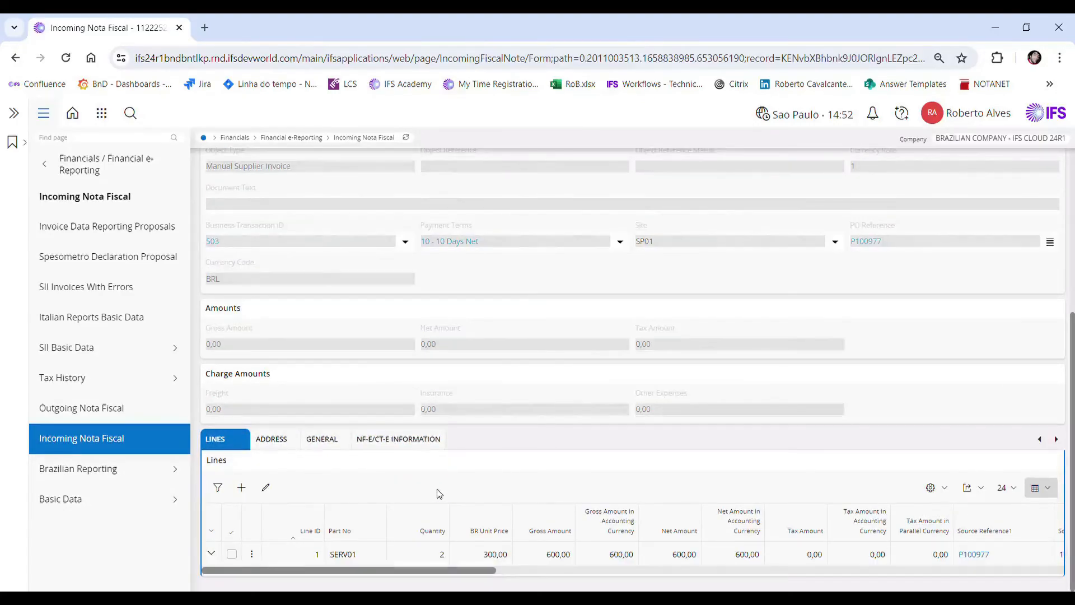
# Step: Add a tax line with tax code R-ISS to the nota fiscal's SERV01 line and confirm the tax lines
pyautogui.click(237, 557)
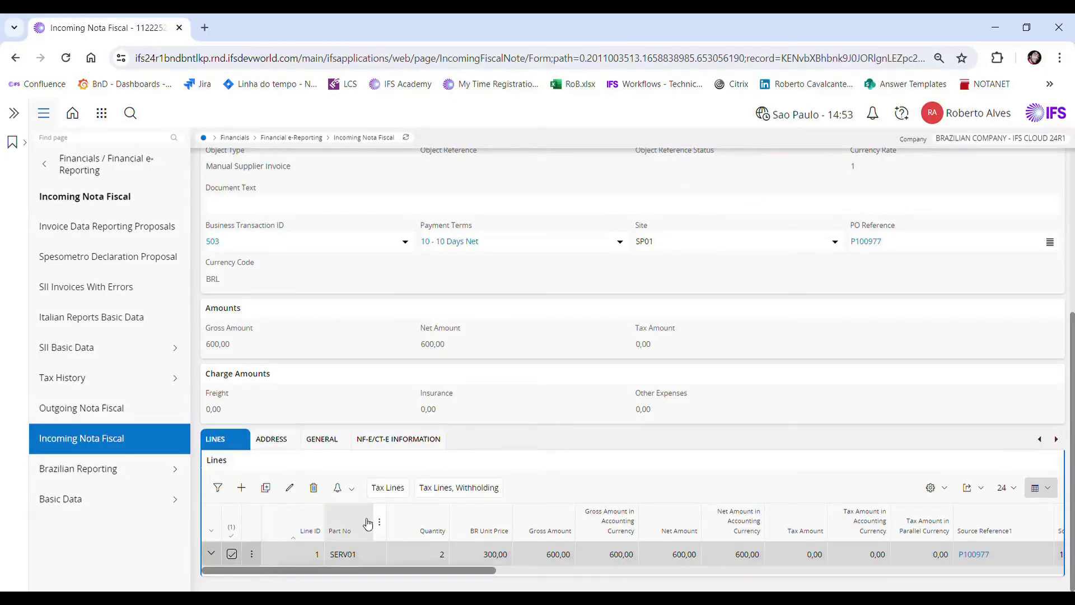
pyautogui.click(408, 495)
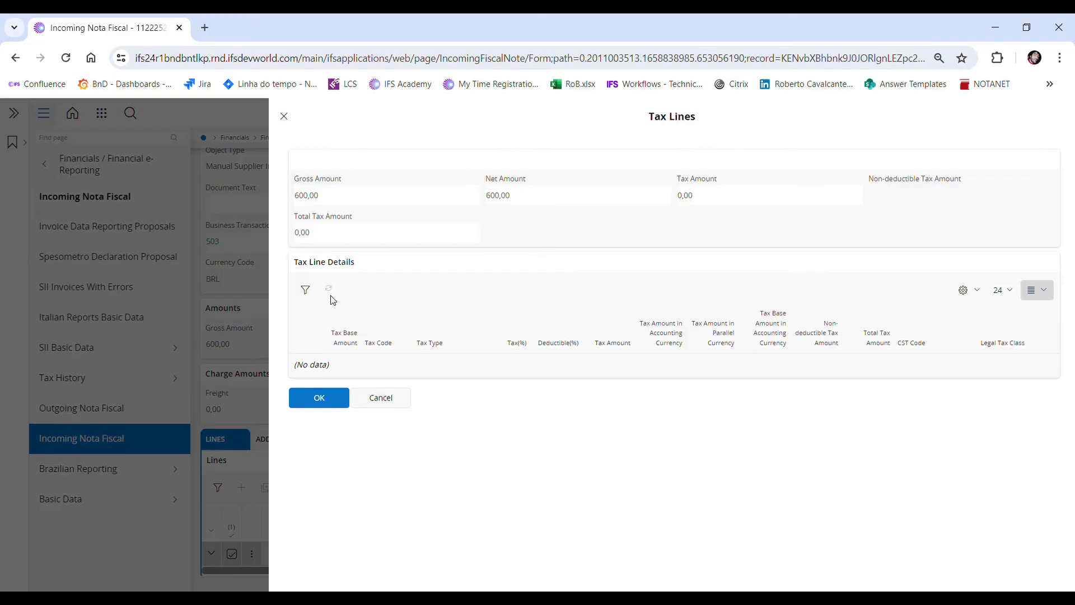
pyautogui.click(330, 290)
pyautogui.write('iss')
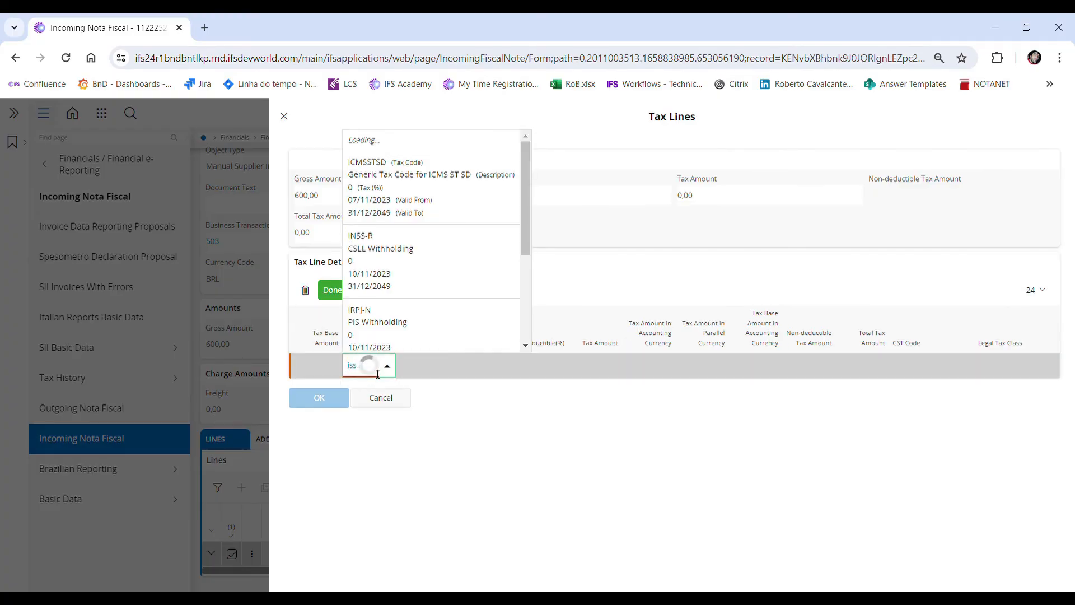
pyautogui.write('r-')
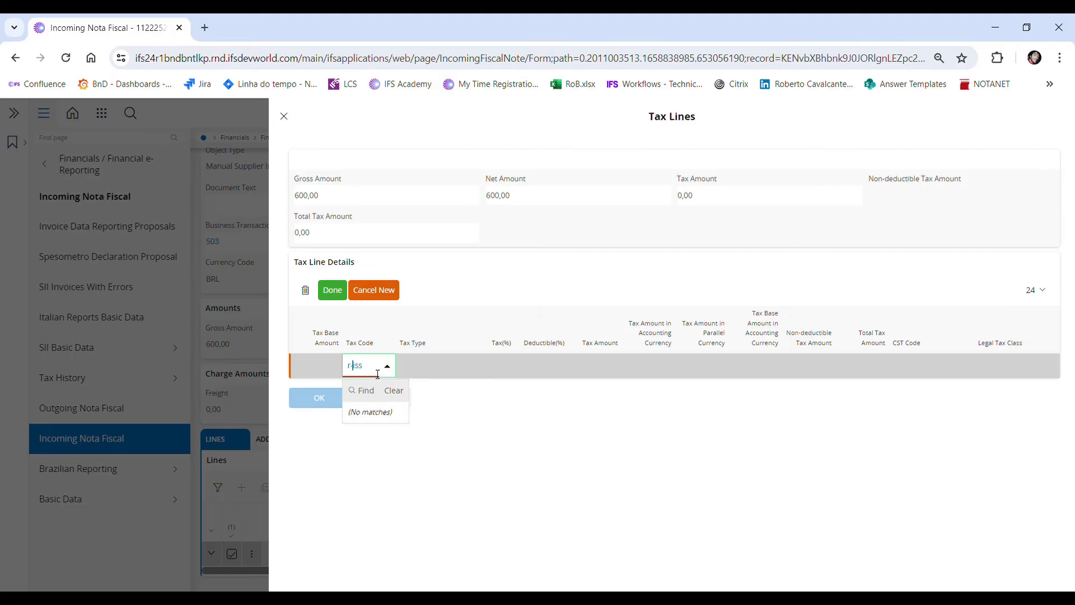
pyautogui.click(380, 448)
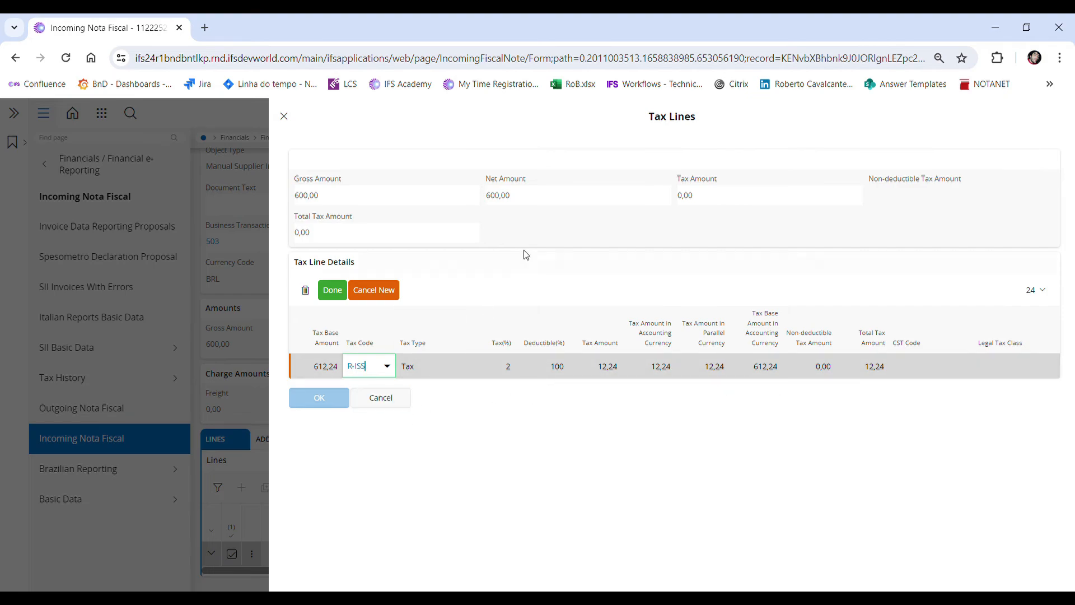
pyautogui.click(336, 290)
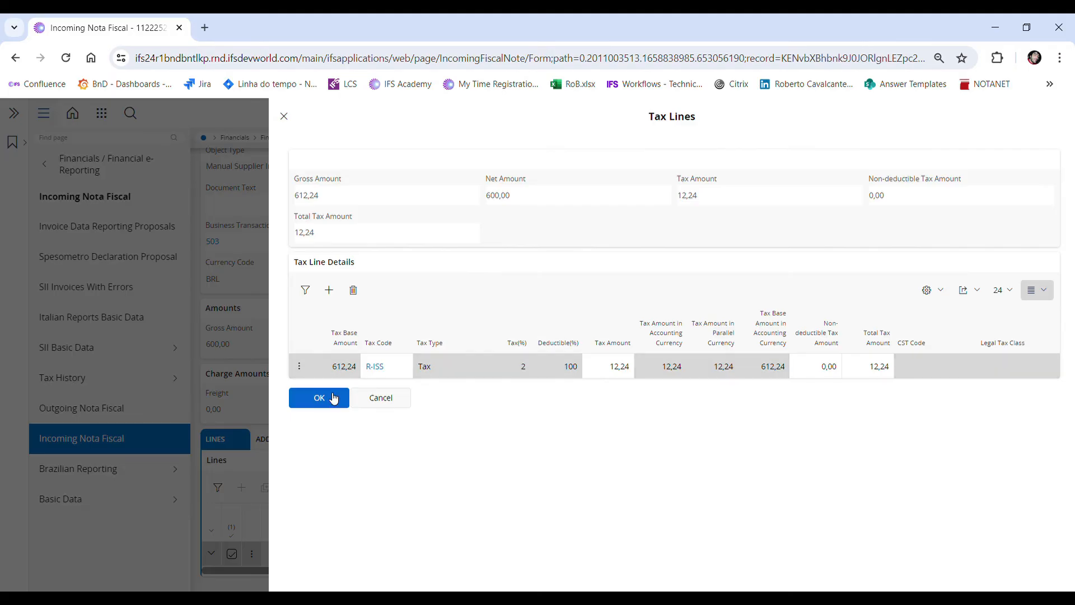
pyautogui.click(333, 399)
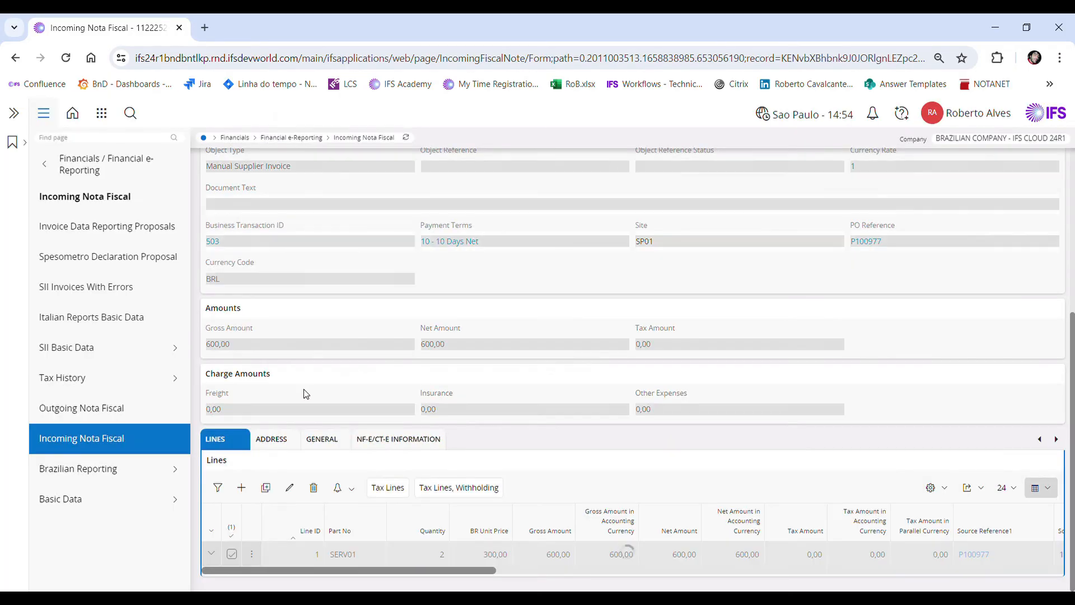
# Step: Start the withholding tax lines for the nota fiscal's SERV01 line with a line using tax code PIS-RT
pyautogui.click(489, 495)
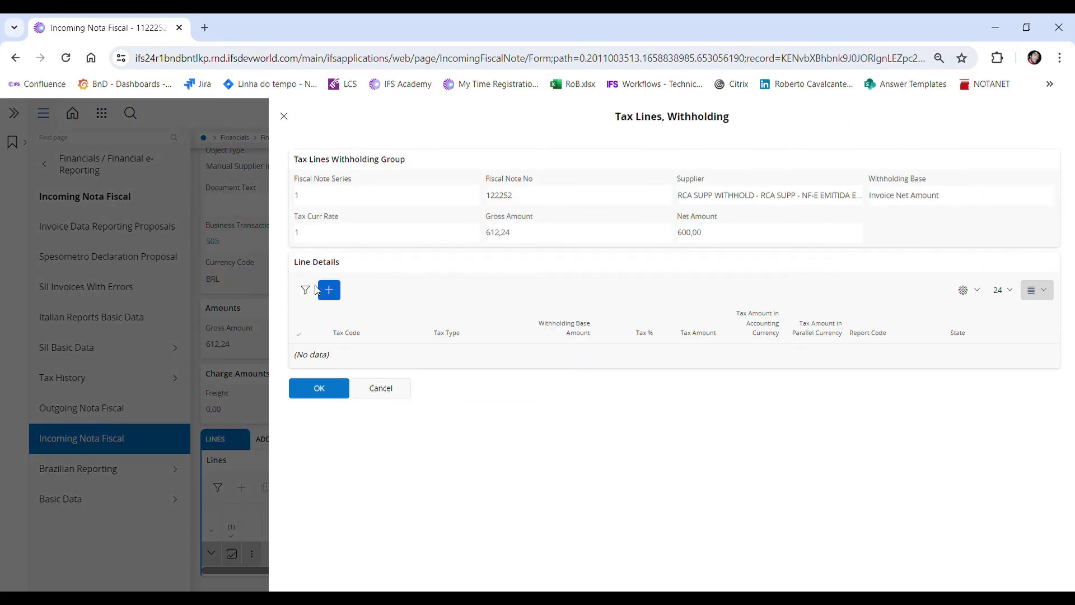
pyautogui.click(330, 290)
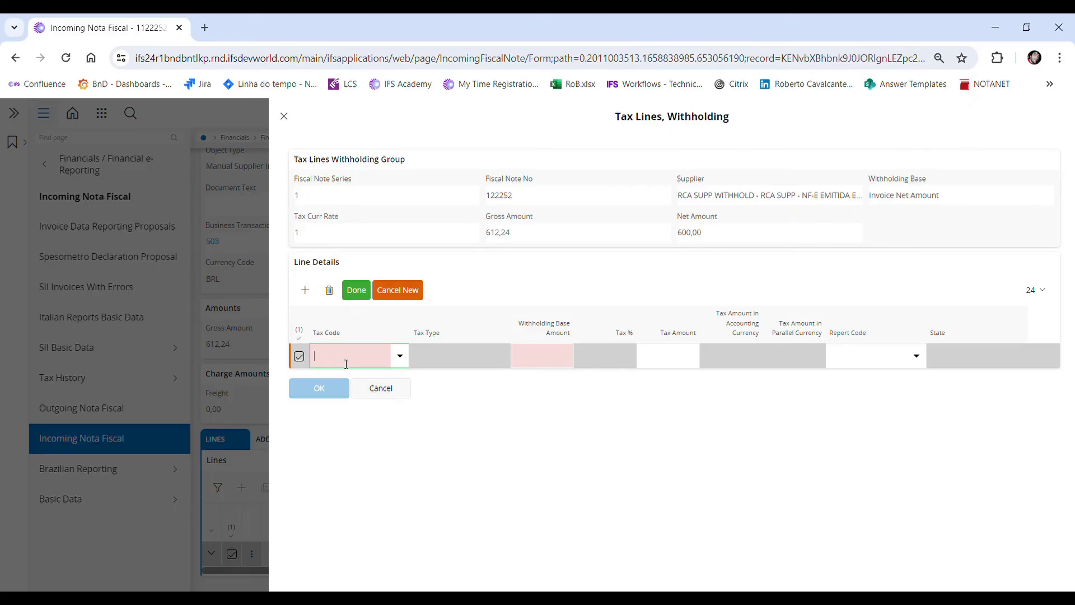
pyautogui.write('pic')
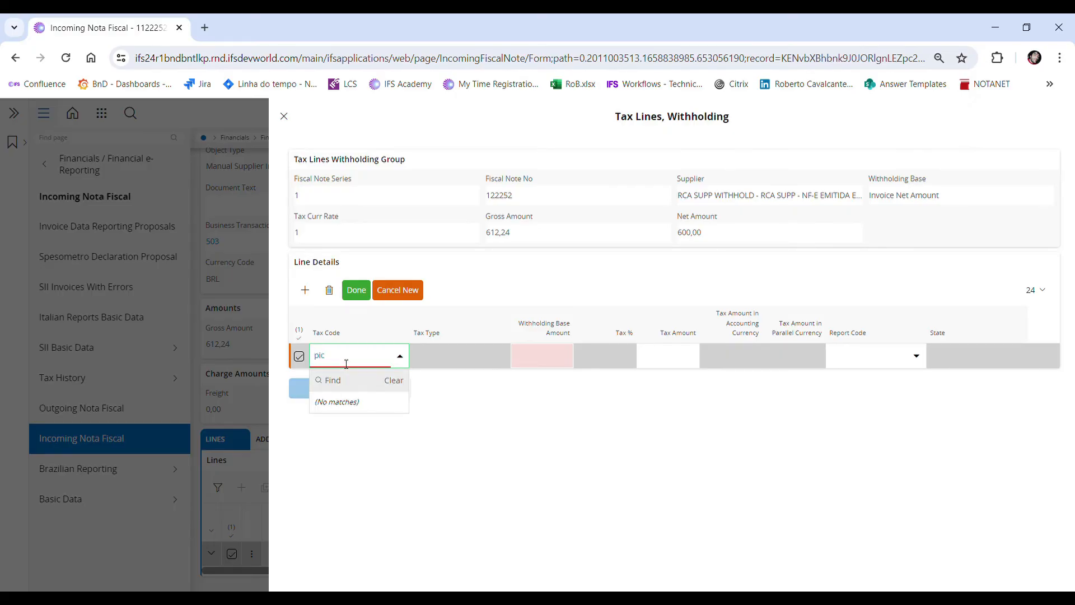
pyautogui.press('BackSpace')
pyautogui.write('s')
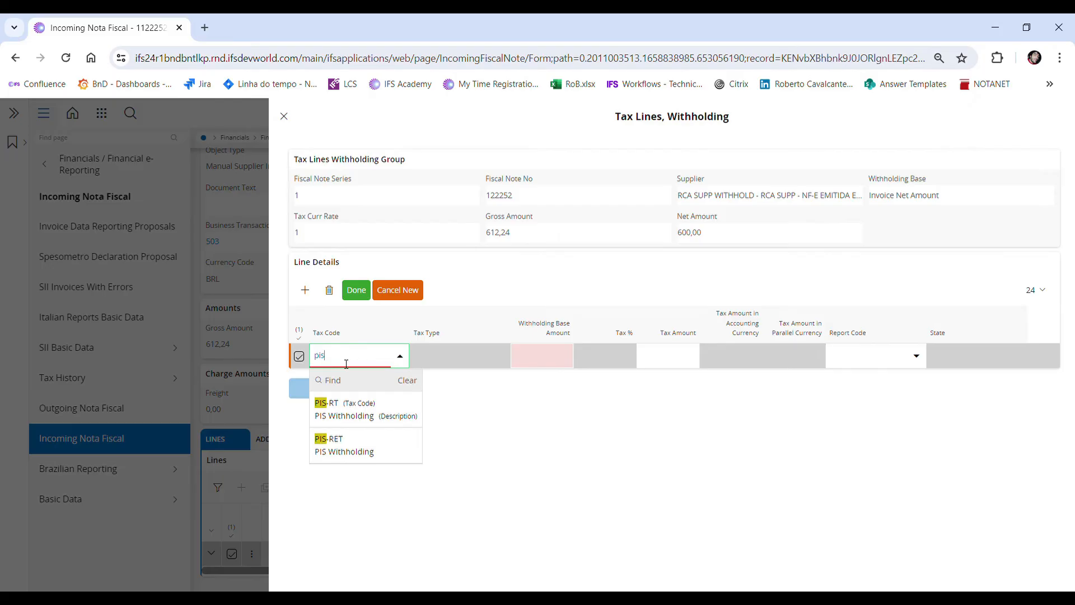
pyautogui.click(345, 420)
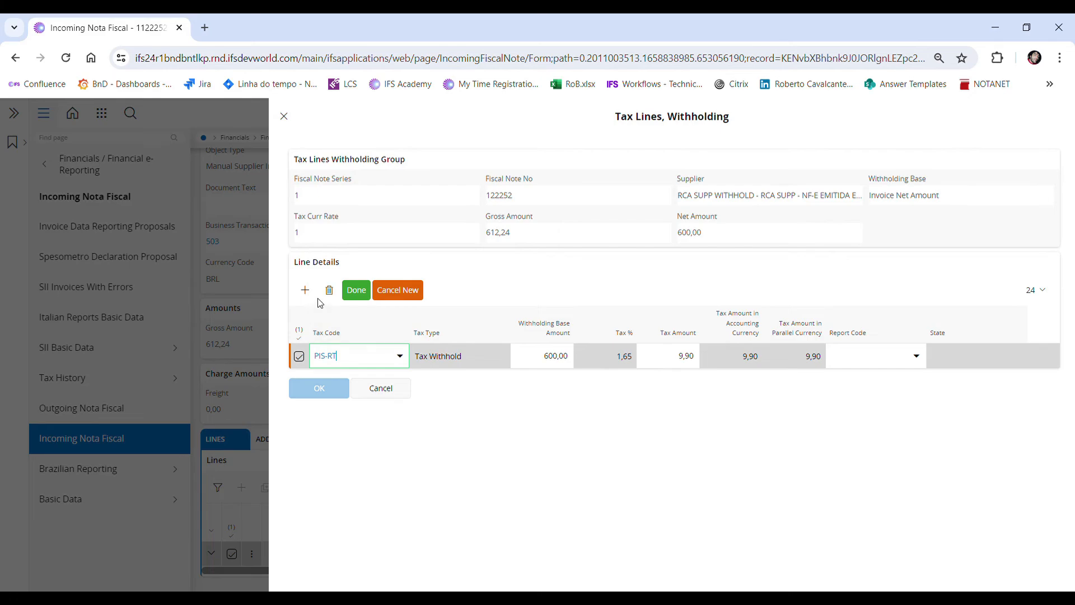
# Step: Add withholding tax lines with tax codes COFINS-RT and CSLL-RT, then save and confirm the withholding tax lines
pyautogui.click(304, 290)
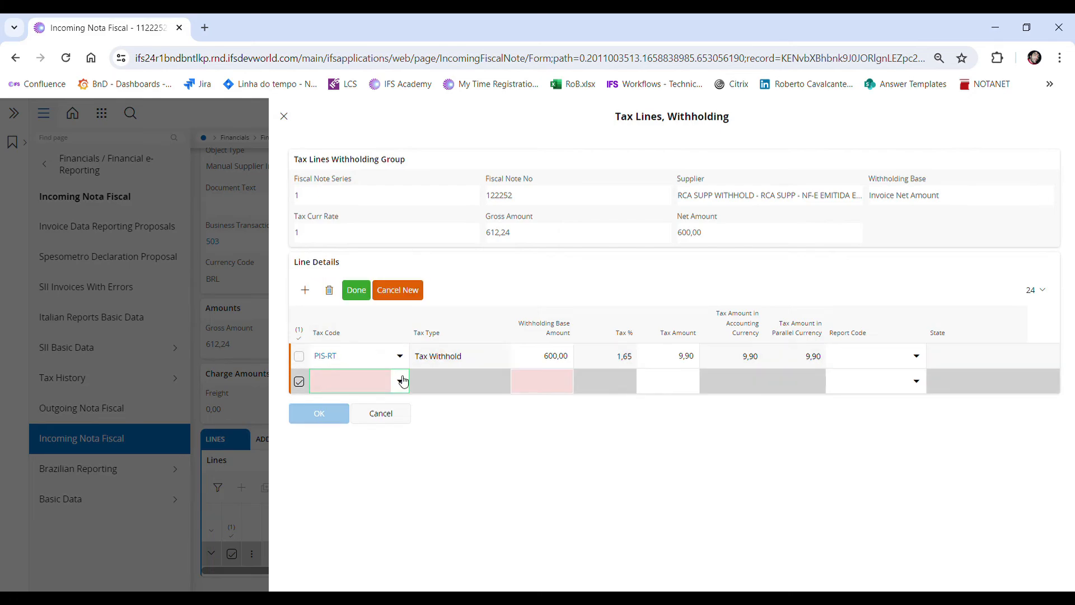
pyautogui.write('cofi')
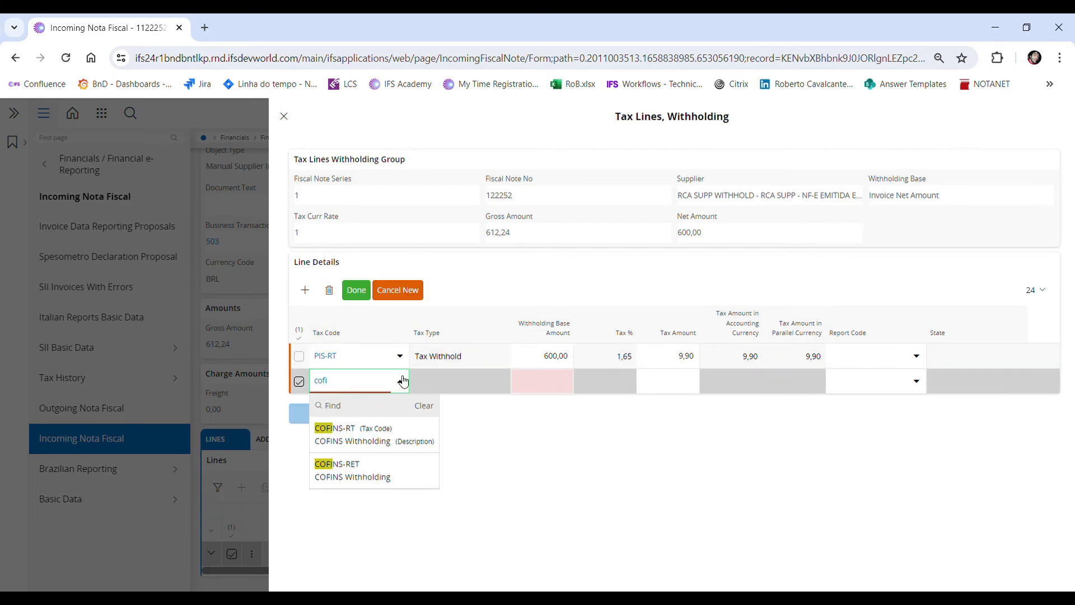
pyautogui.click(379, 438)
pyautogui.click(305, 289)
pyautogui.write('csll')
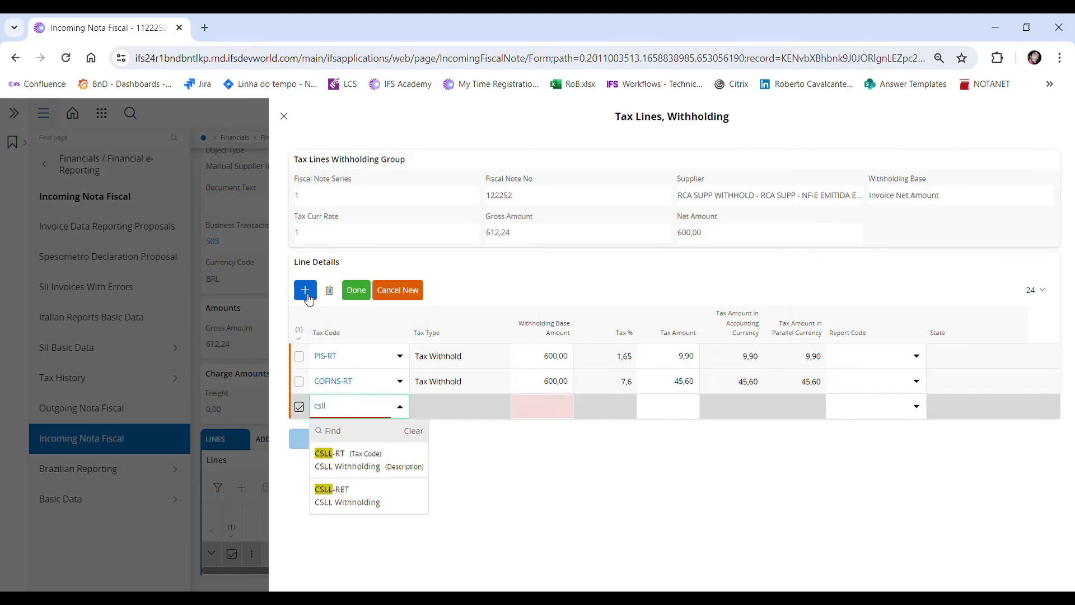
pyautogui.click(367, 457)
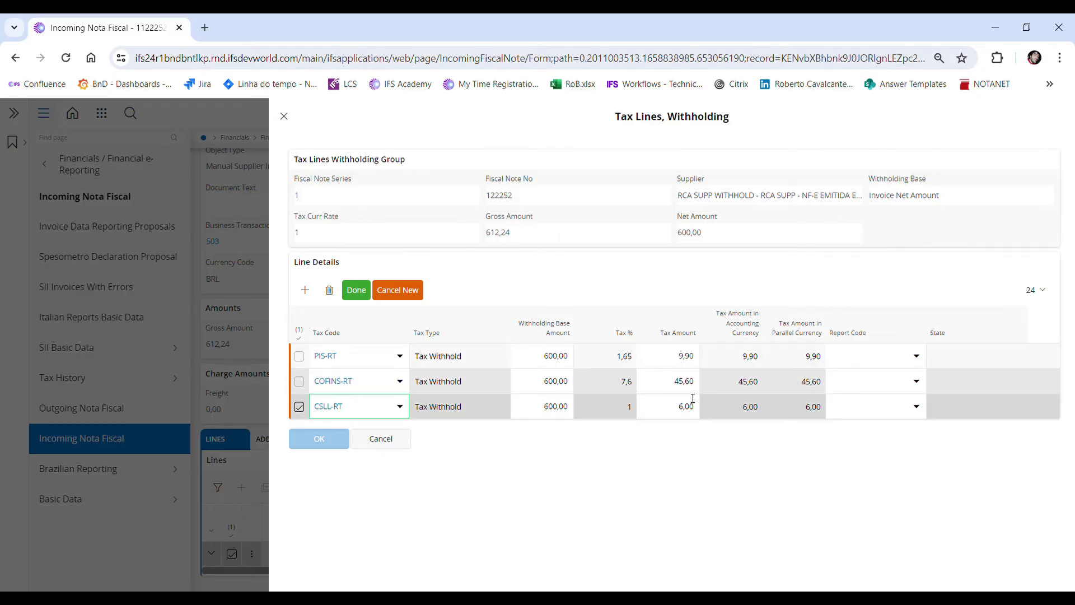
pyautogui.click(363, 290)
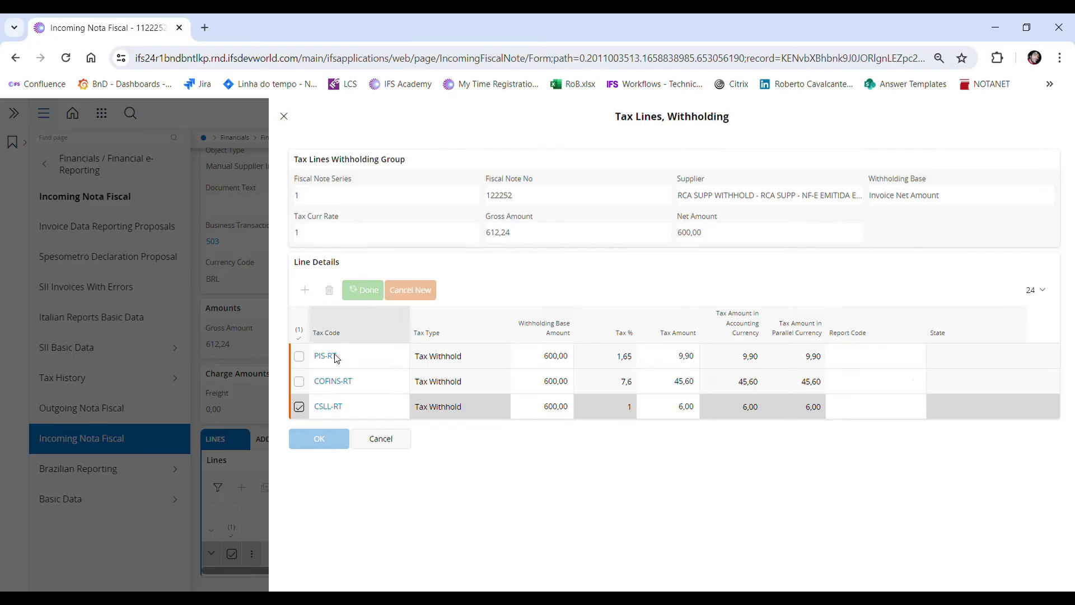
pyautogui.click(318, 442)
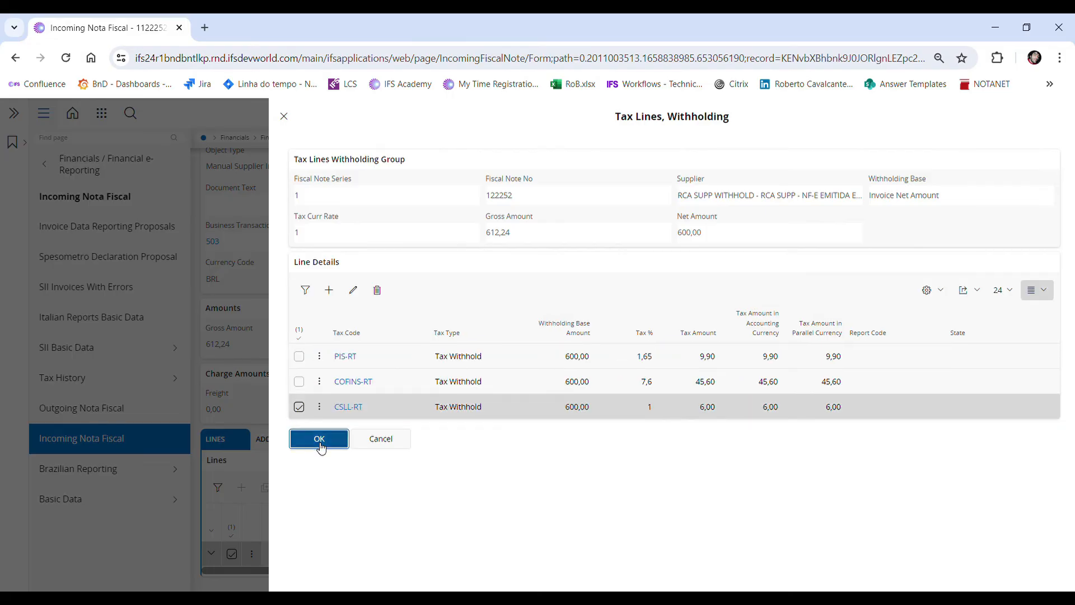
# Step: Approve the nota fiscal and create its manual supplier invoice, confirming both actions
pyautogui.scroll(5, 538, 314)
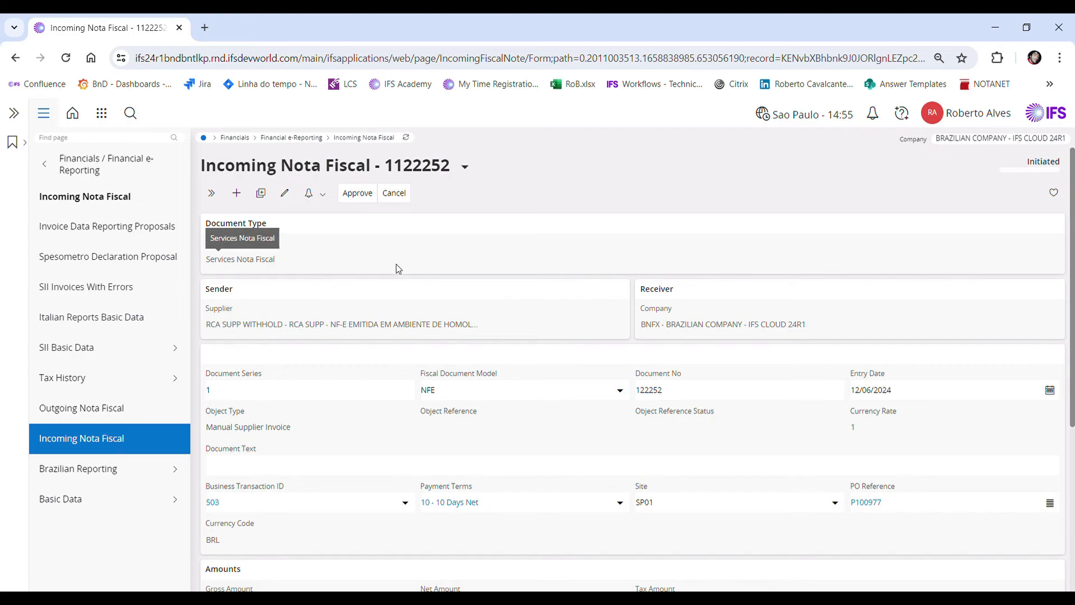
pyautogui.click(350, 197)
pyautogui.click(570, 277)
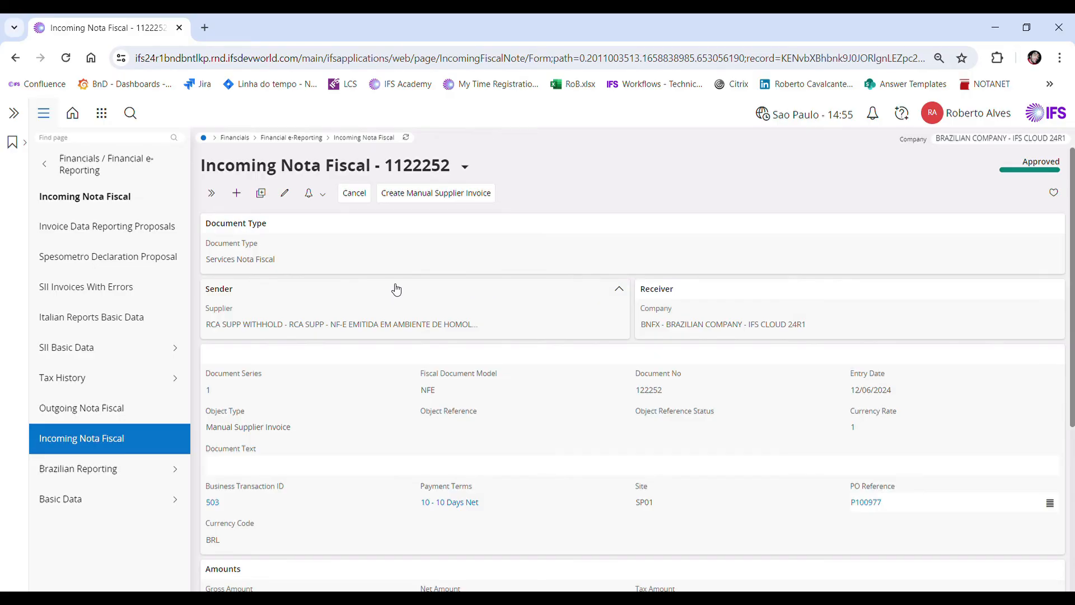
pyautogui.click(443, 199)
pyautogui.click(572, 279)
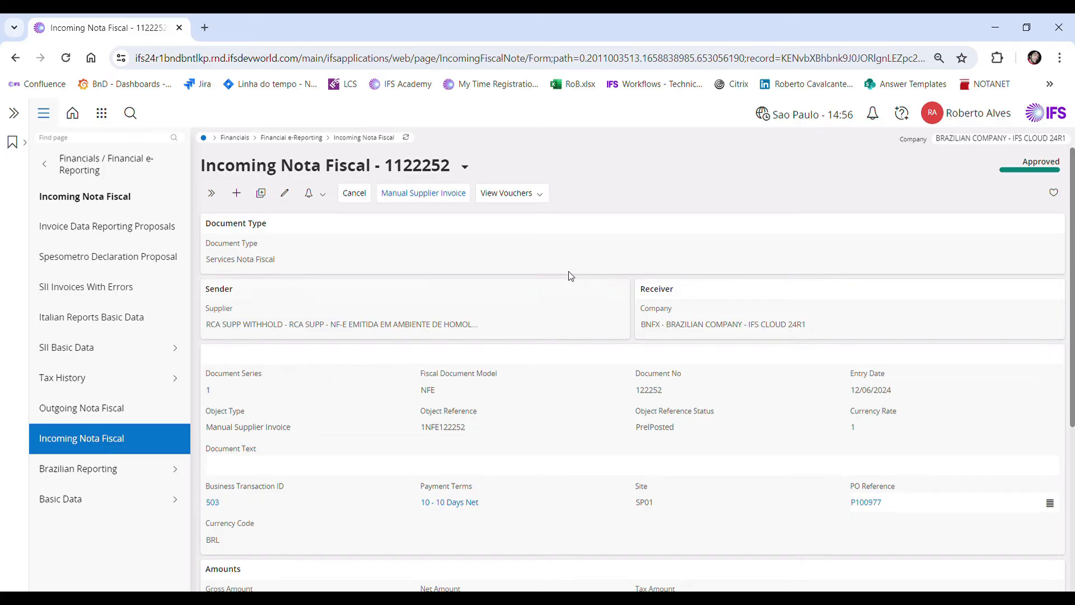
# Step: Open the manual supplier invoice created from the nota fiscal and look over its header and lines
pyautogui.click(419, 203)
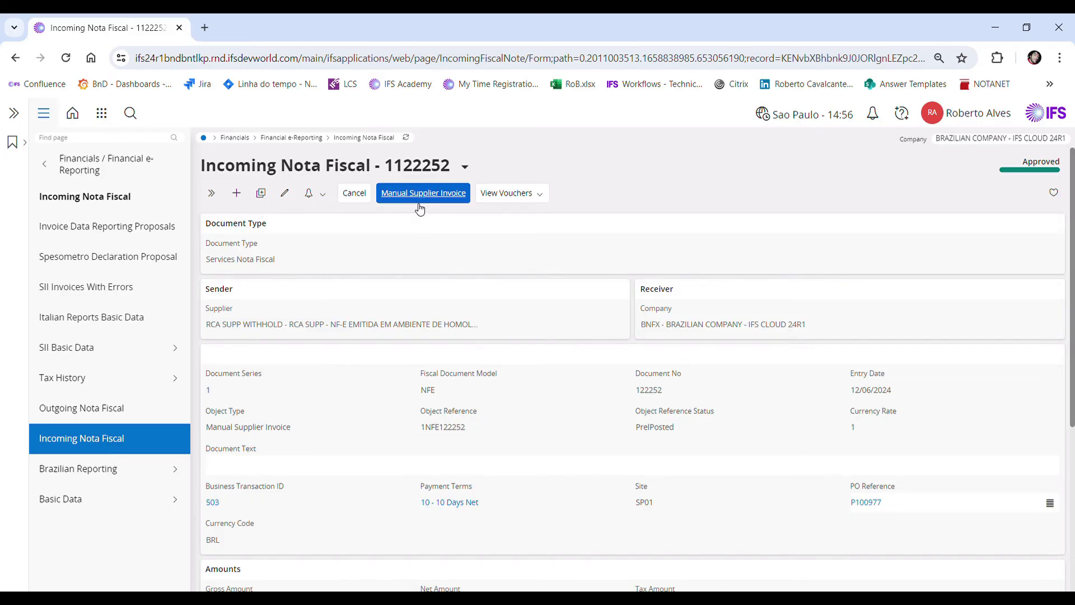
pyautogui.click(421, 200)
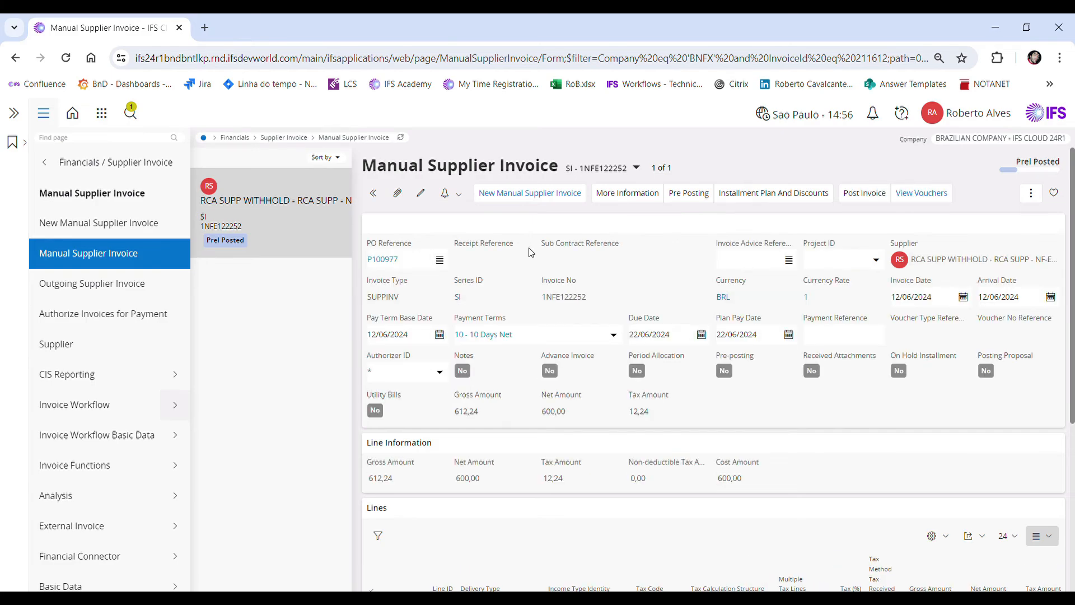
pyautogui.scroll(-1, 531, 253)
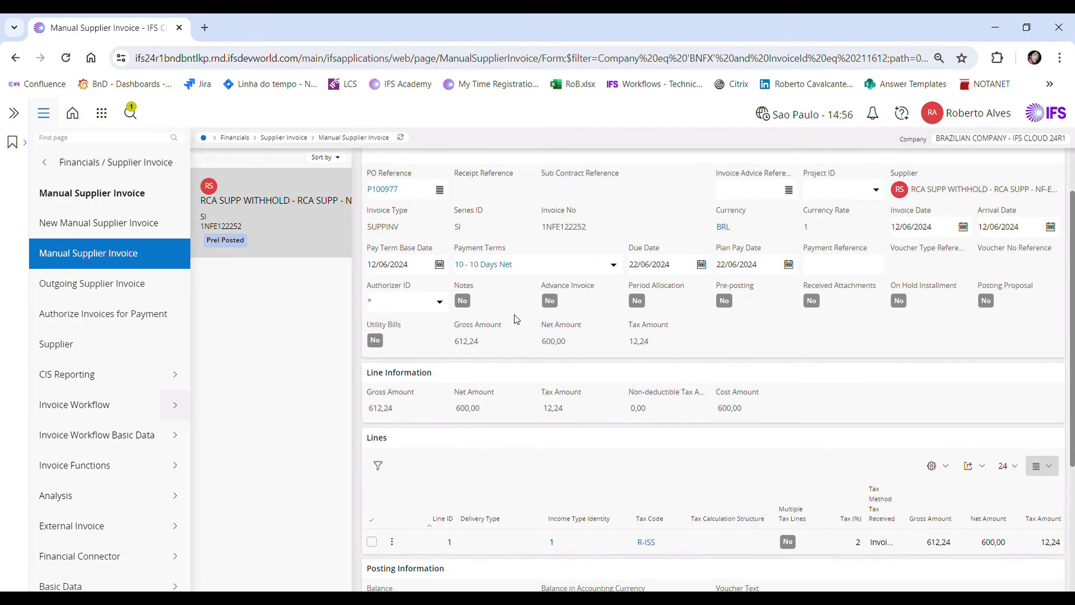
pyautogui.scroll(1, 549, 363)
pyautogui.scroll(-2, 552, 367)
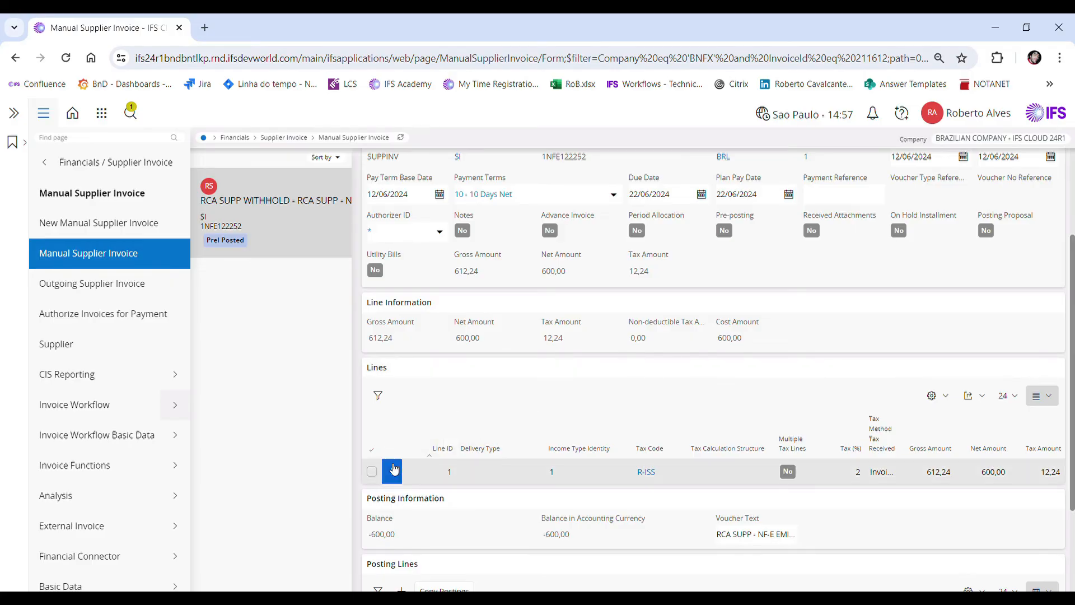
# Step: Review the tax lines and the withholding tax lines of the supplier invoice's line 1
pyautogui.click(372, 472)
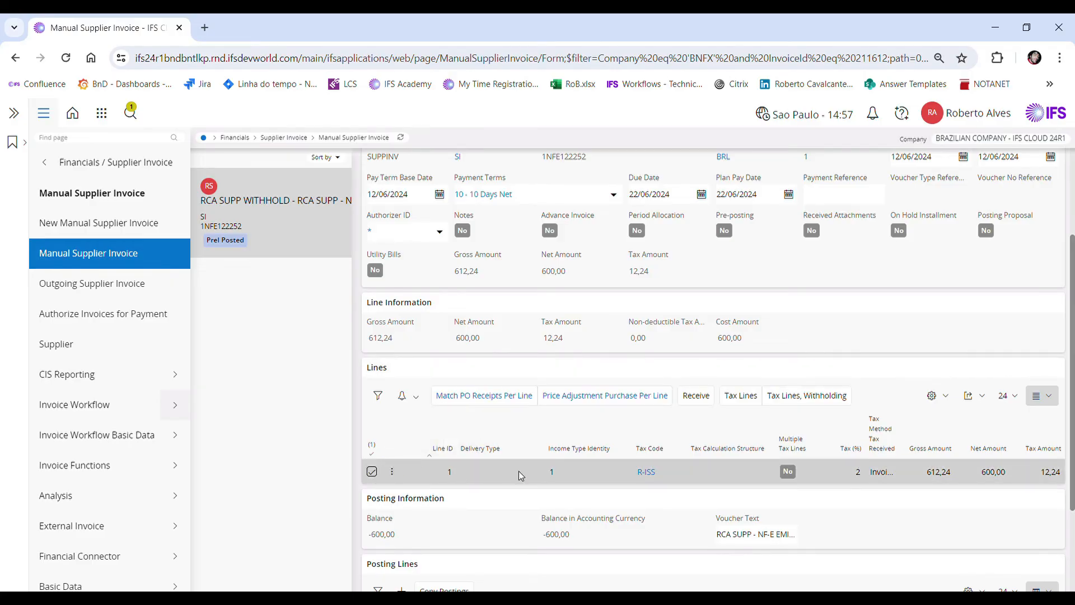
pyautogui.click(736, 403)
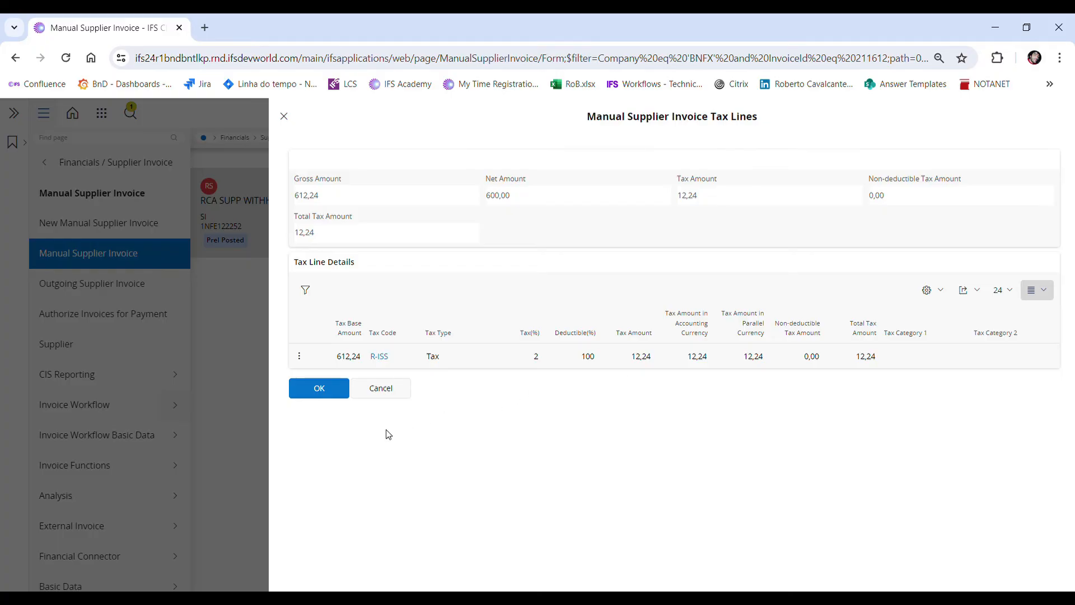
pyautogui.click(327, 393)
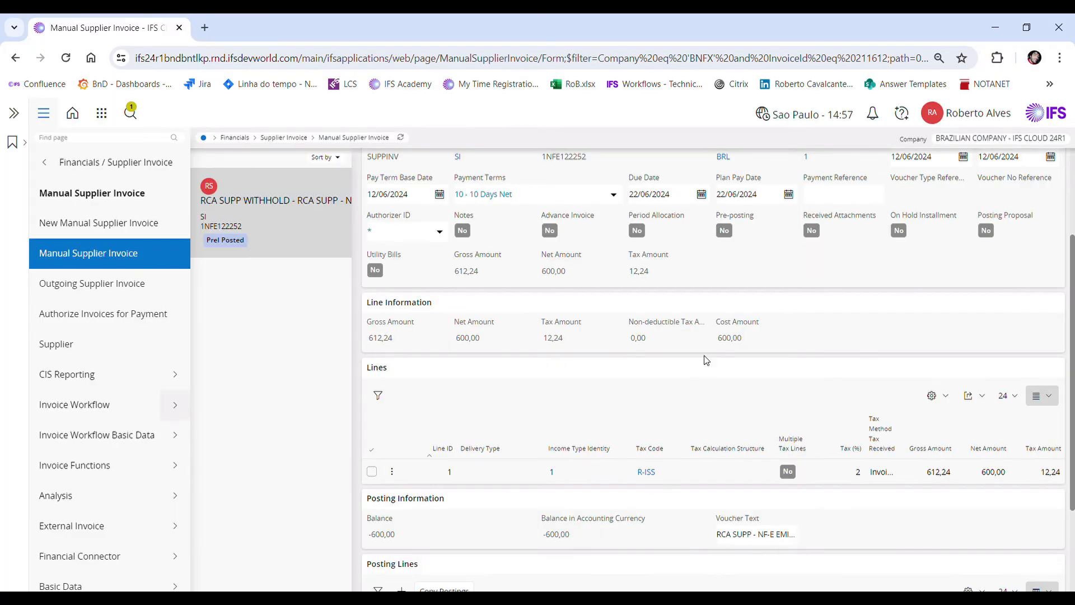
pyautogui.scroll(-2, 765, 407)
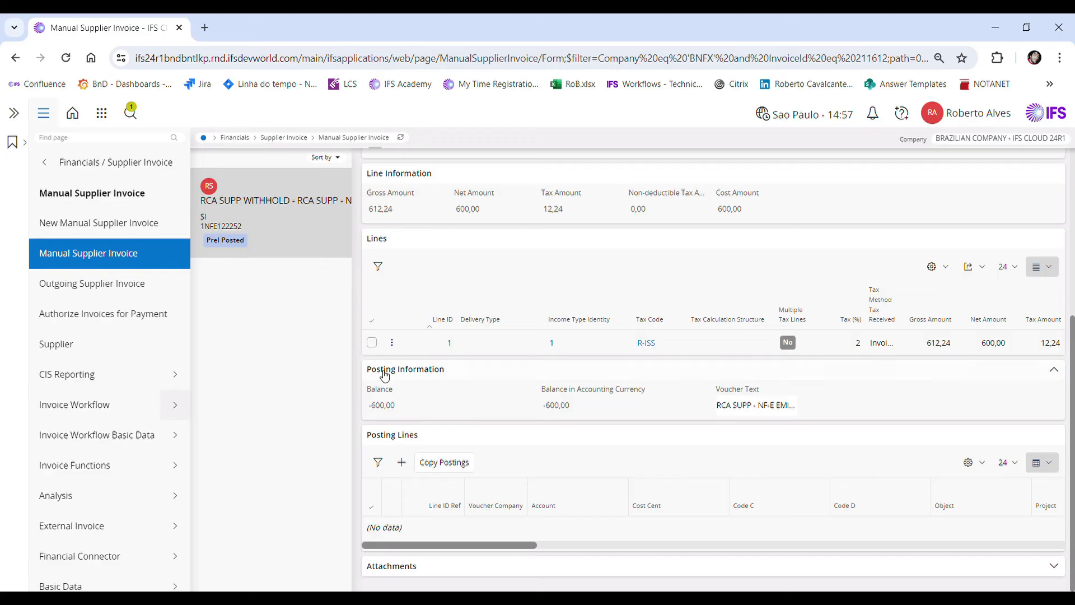
pyautogui.click(372, 343)
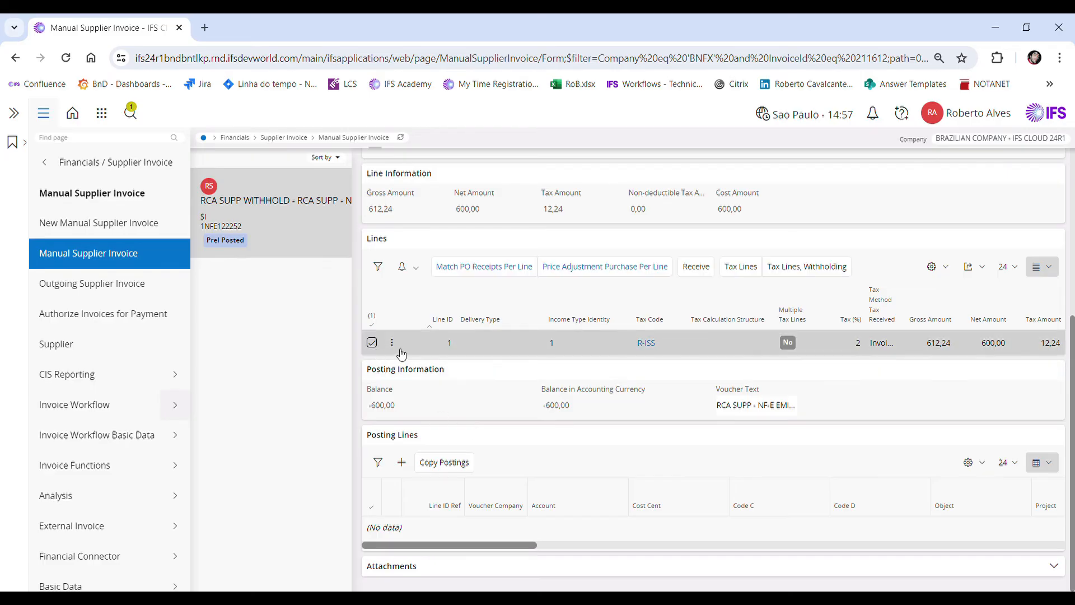
pyautogui.click(787, 270)
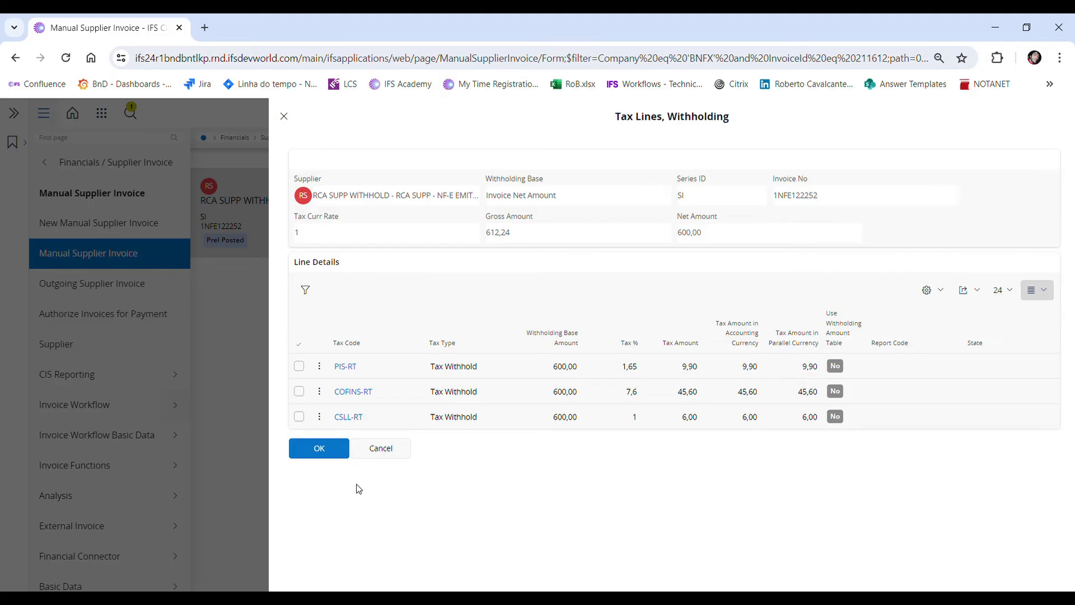
pyautogui.click(334, 461)
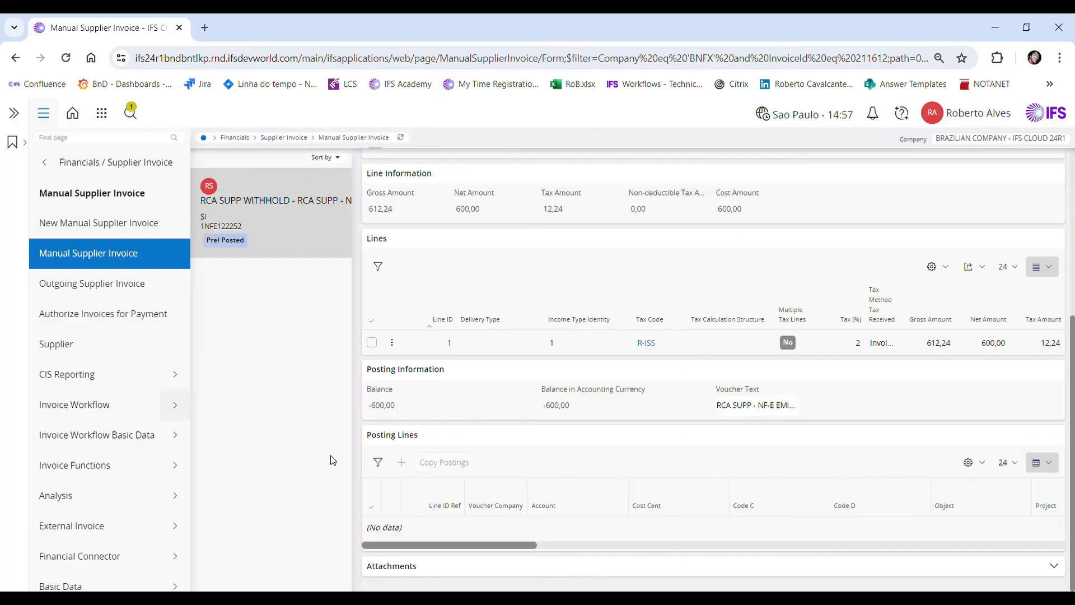
# Step: Receive the purchase order line for SERV01 from invoice line 1, keeping the proposed receipt details
pyautogui.click(422, 474)
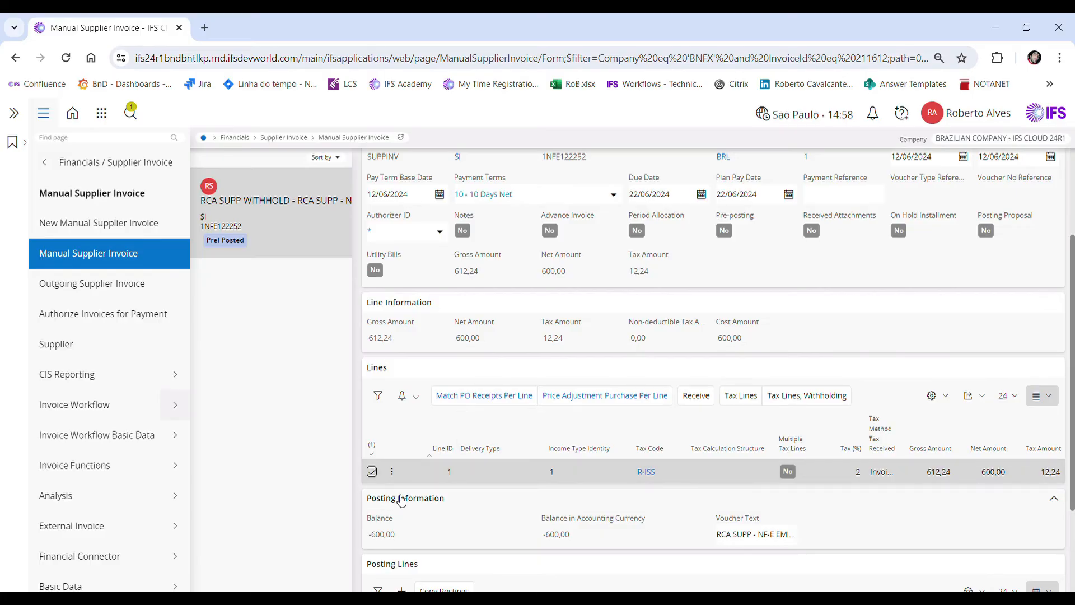
pyautogui.click(697, 400)
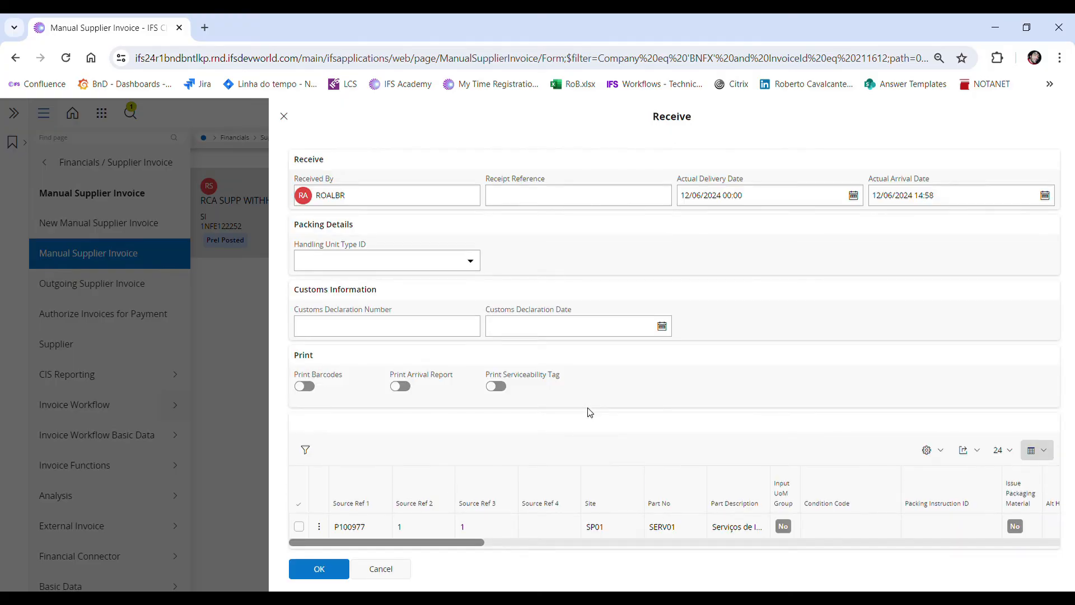
pyautogui.click(336, 568)
pyautogui.click(343, 206)
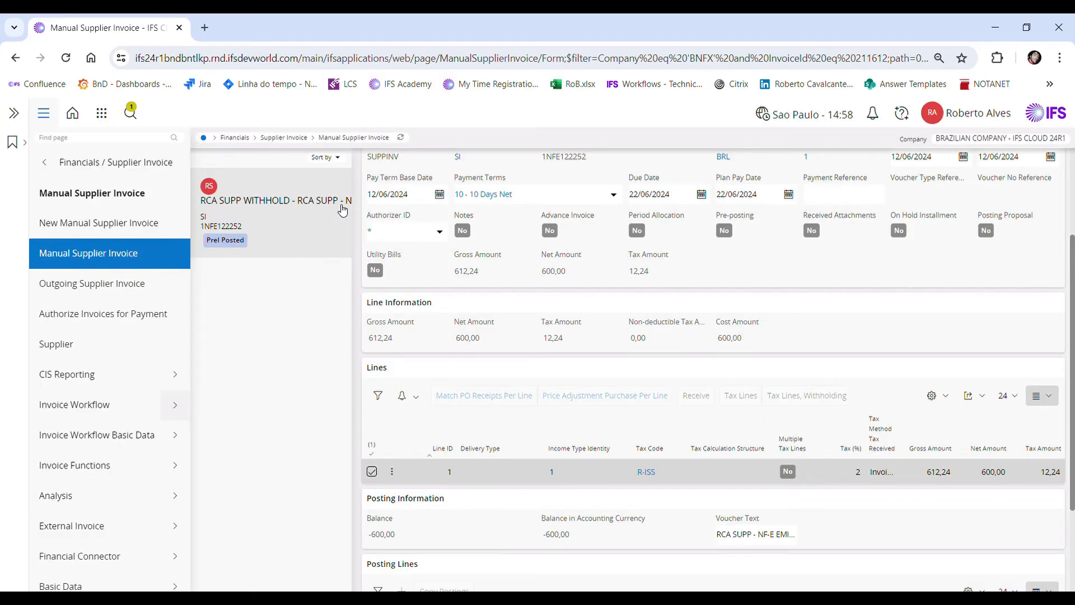
# Step: Match all purchase order receipts to supplier invoice line 1 and confirm the posting from the purchase order
pyautogui.click(372, 473)
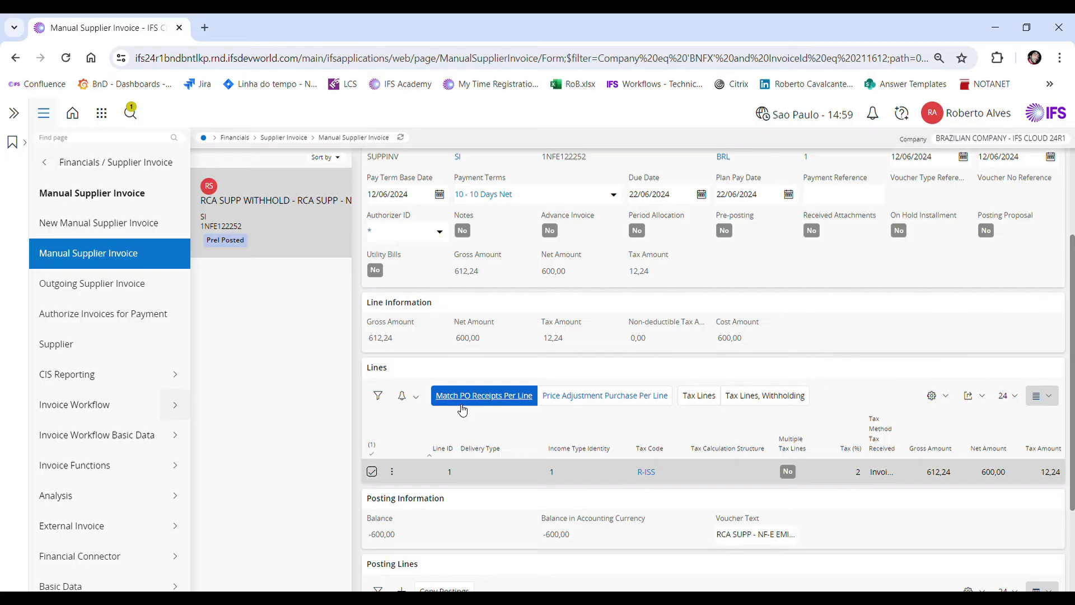
pyautogui.click(507, 409)
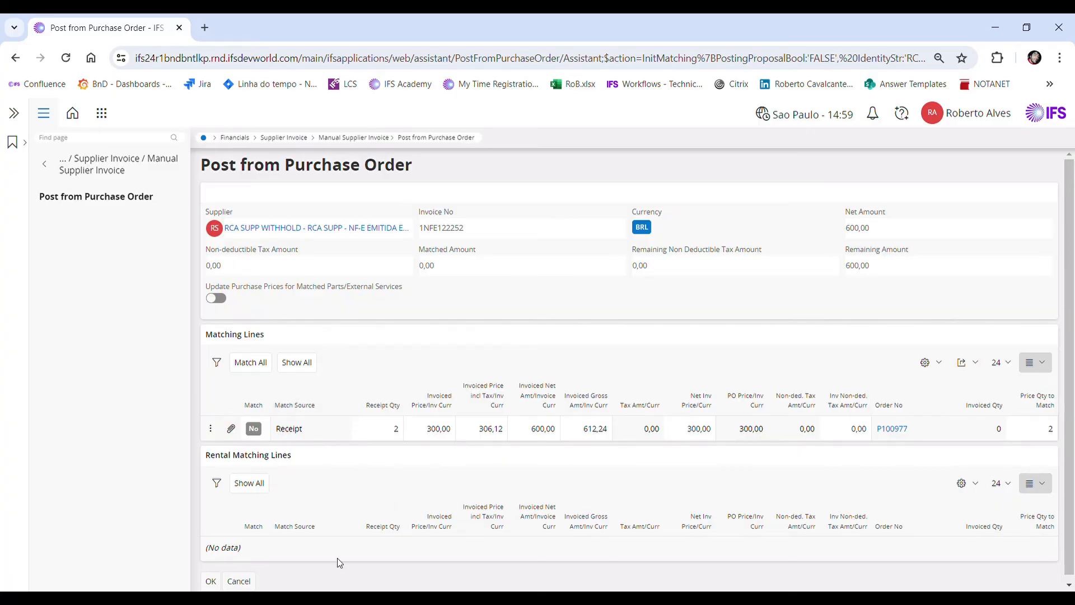
pyautogui.click(252, 363)
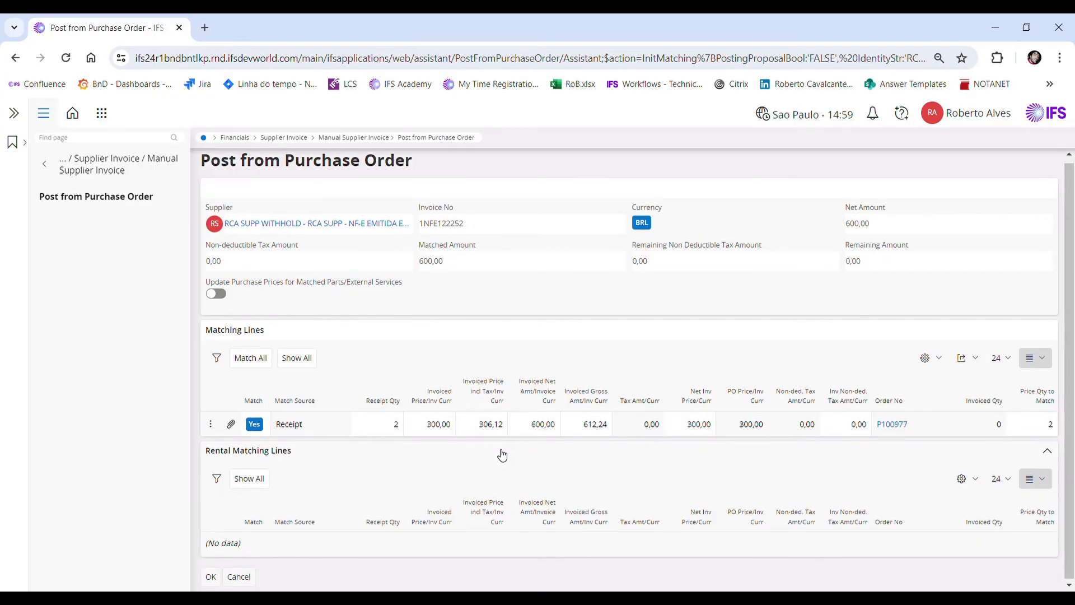
pyautogui.click(216, 584)
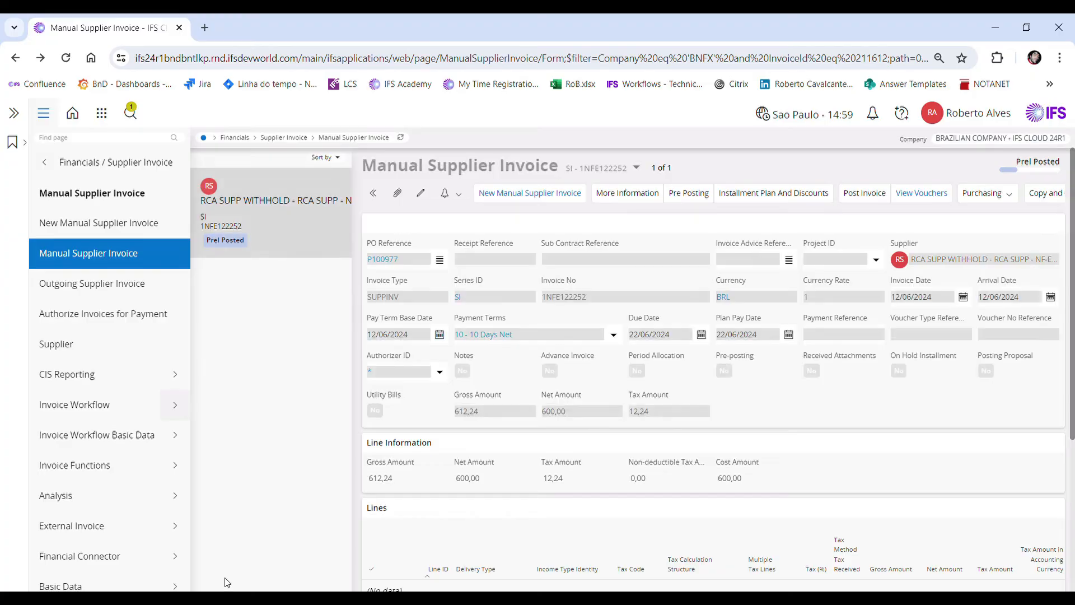
pyautogui.scroll(-3, 408, 520)
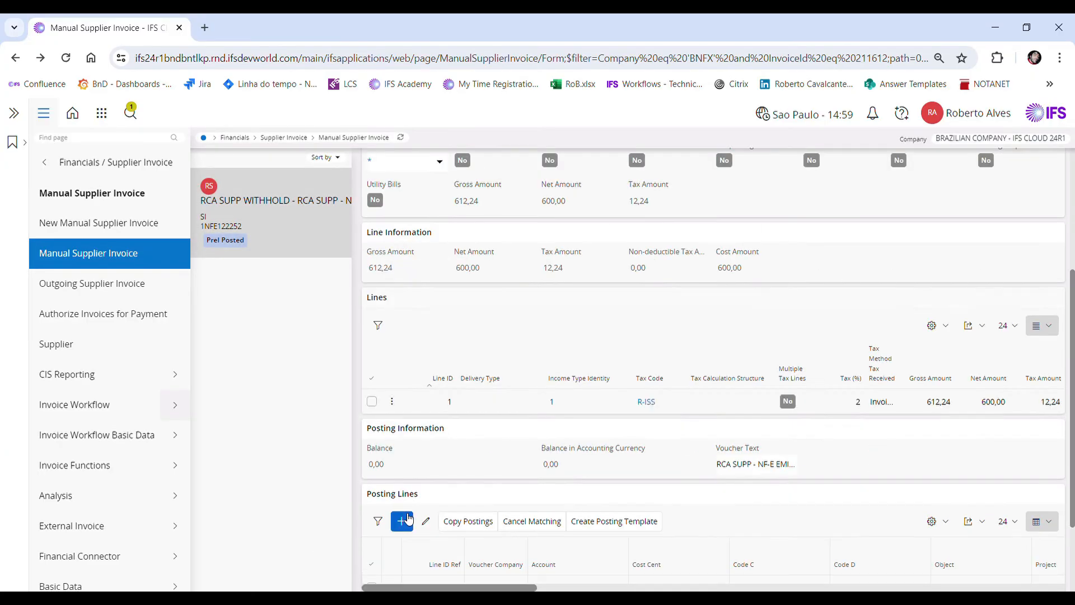
pyautogui.scroll(3, 504, 512)
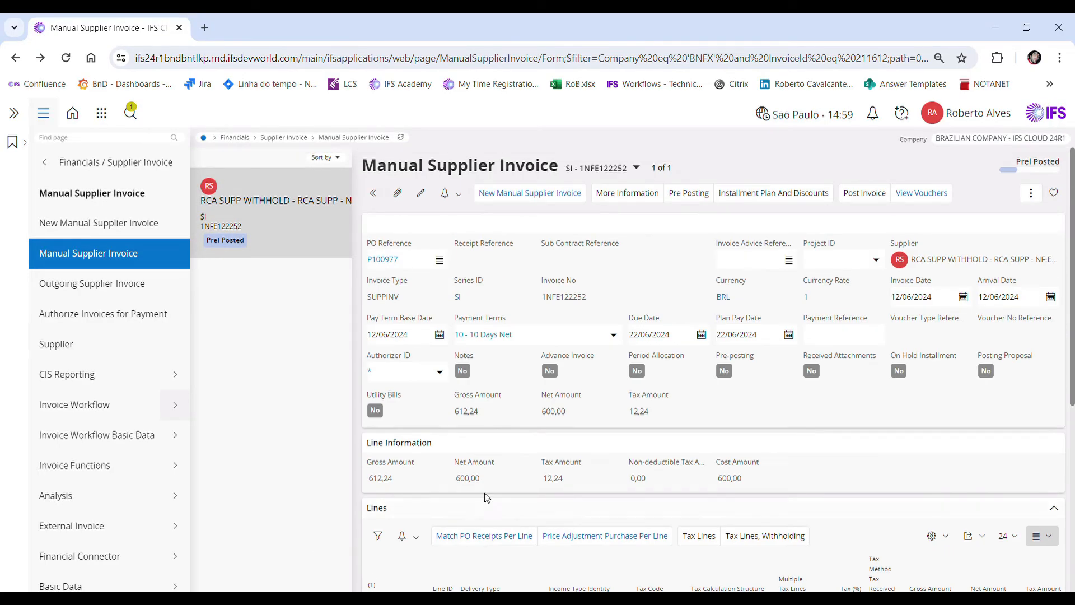